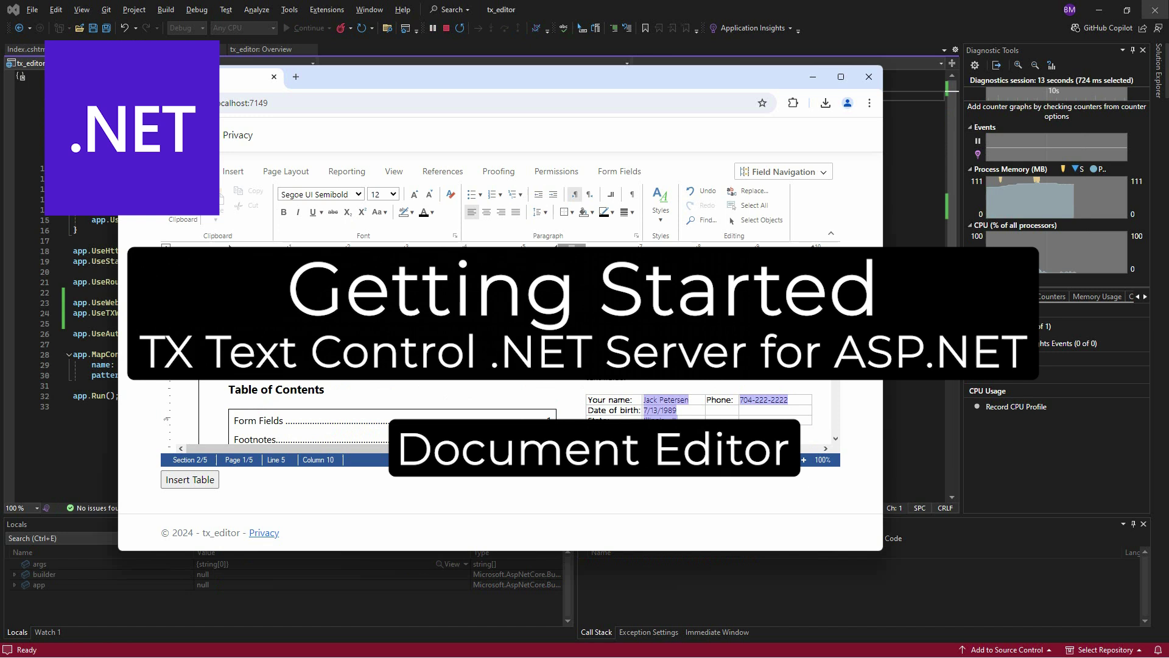
- Open the Create a new project window listing the ASP.NET Core Web App (Model-View-Controller) template
{"action": "left_click", "coordinate": [214, 485]}
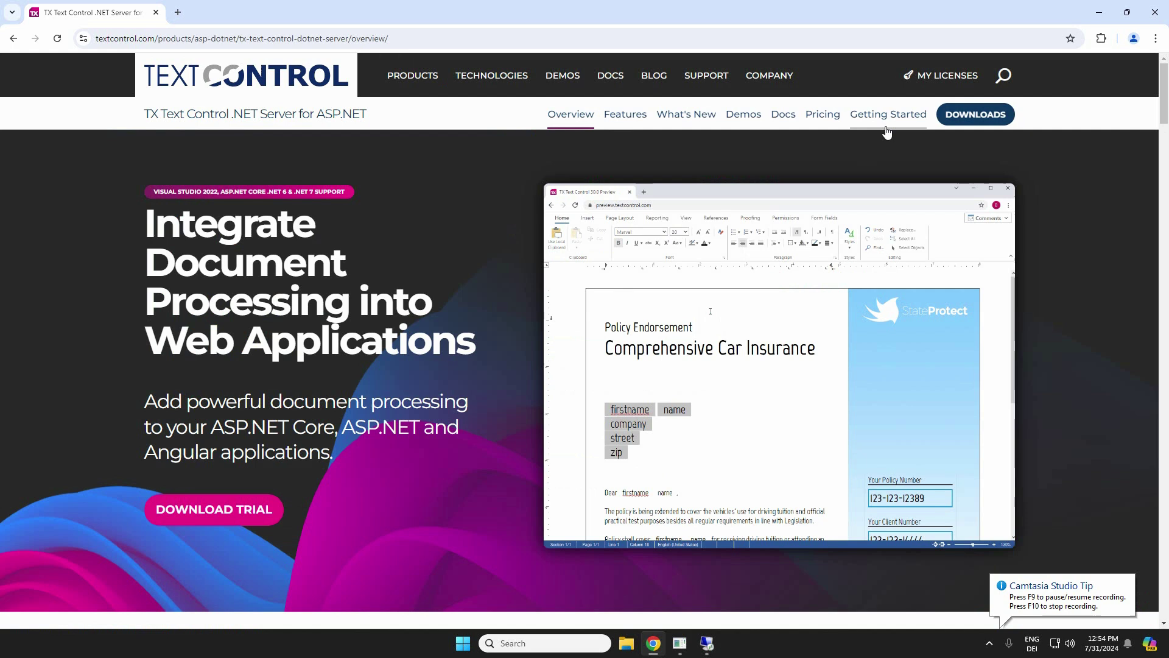
{"action": "left_click", "coordinate": [977, 114]}
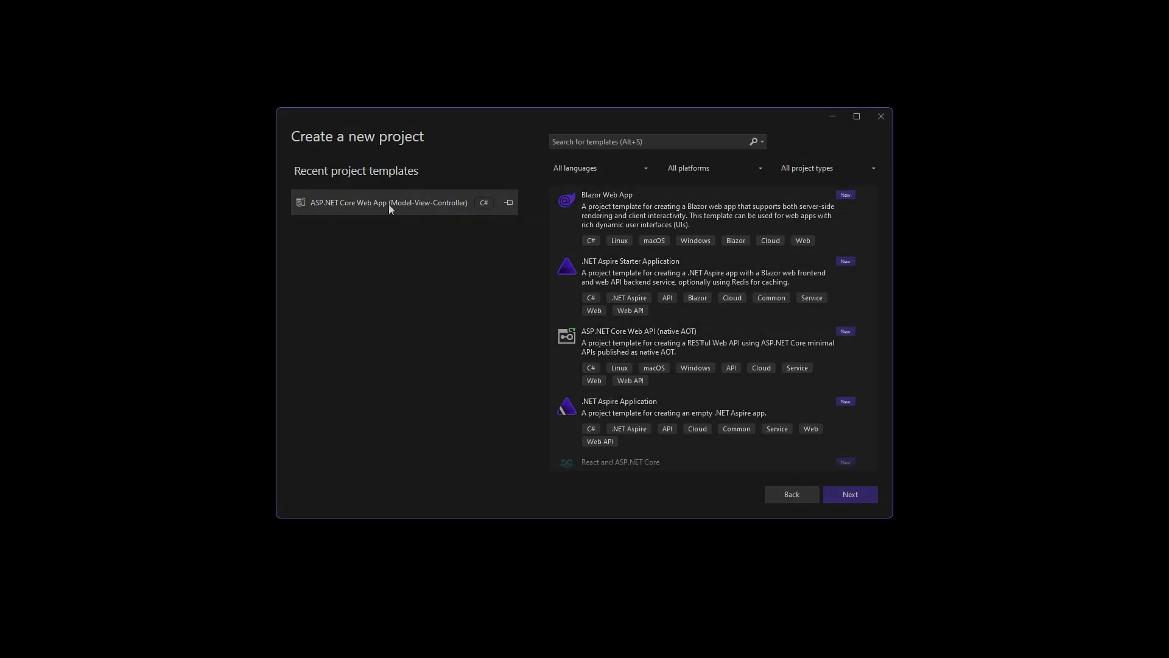
- Choose the ASP.NET Core MVC template, name the project tx_editor, and reach the framework options
{"action": "left_click", "coordinate": [388, 204]}
{"action": "left_click", "coordinate": [859, 493]}
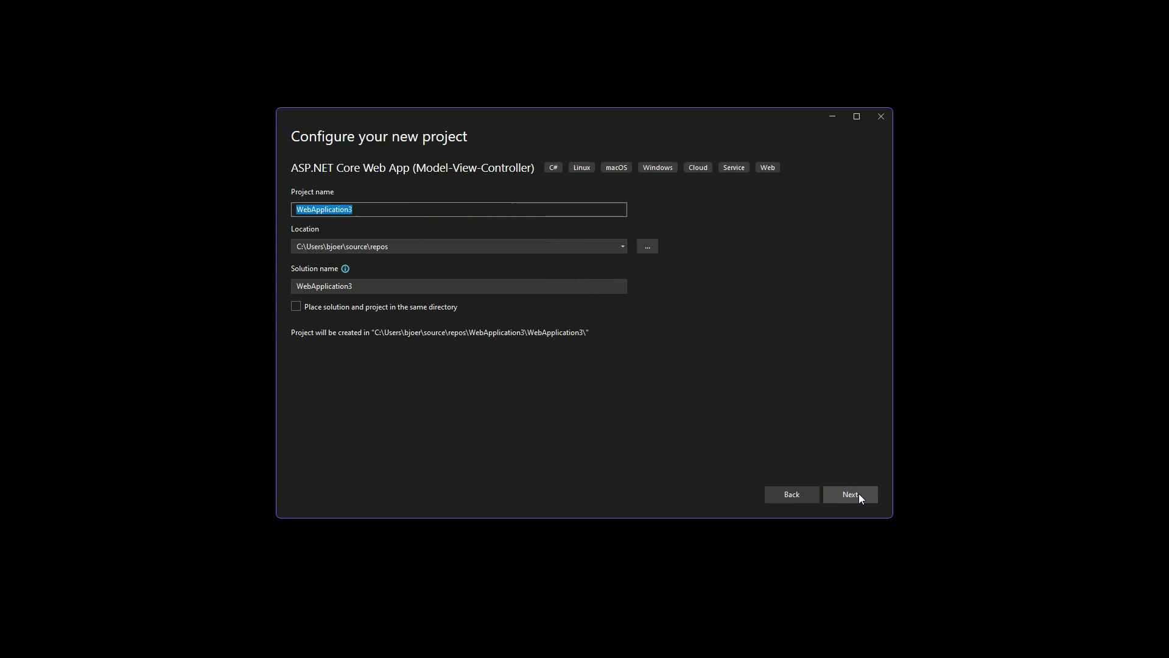
{"action": "type", "text": "tx"}
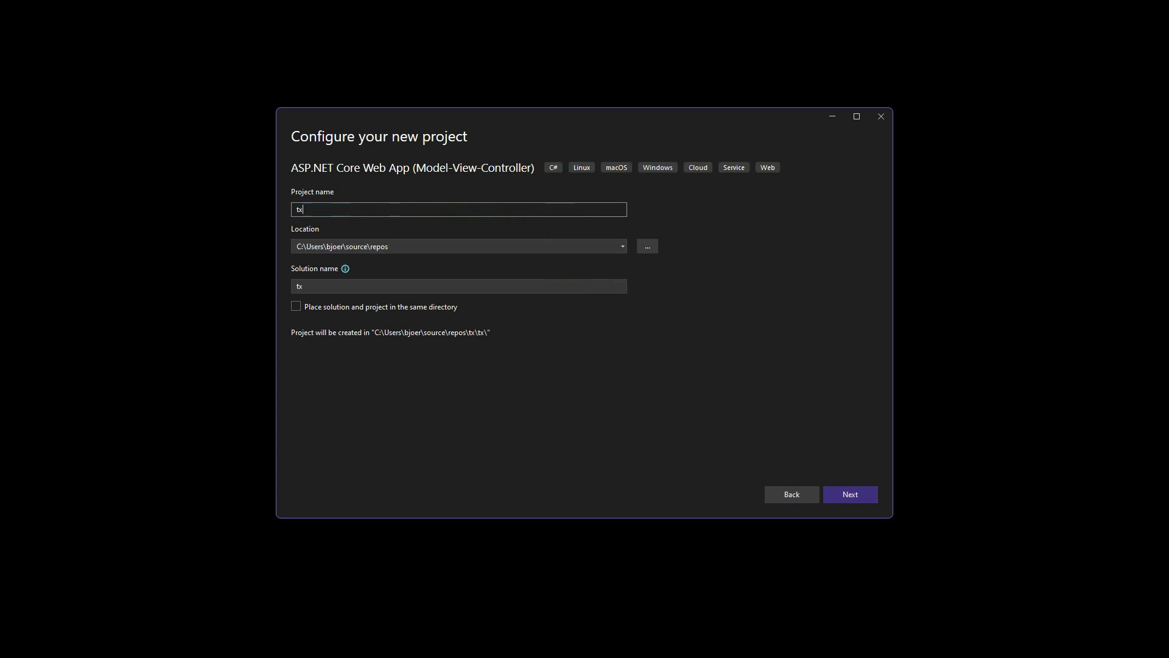
{"action": "type", "text": "editor"}
{"action": "left_click", "coordinate": [850, 493]}
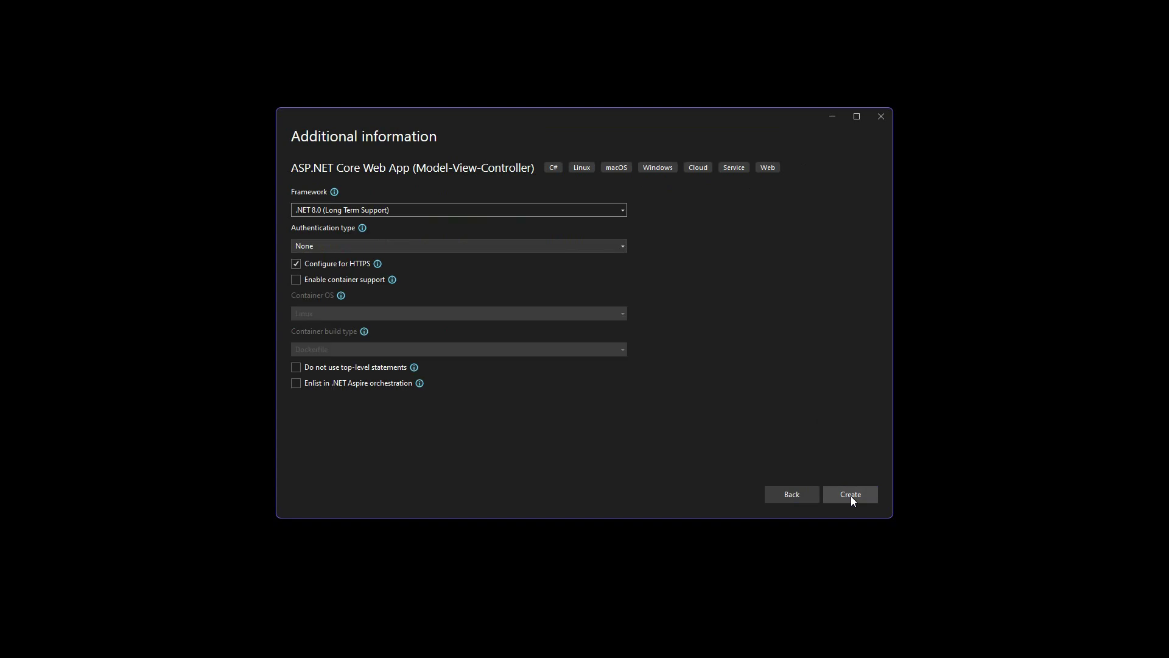
- Create the tx_editor project and browse NuGet packages from the Text Control Offline Packages source
{"action": "left_click", "coordinate": [850, 496]}
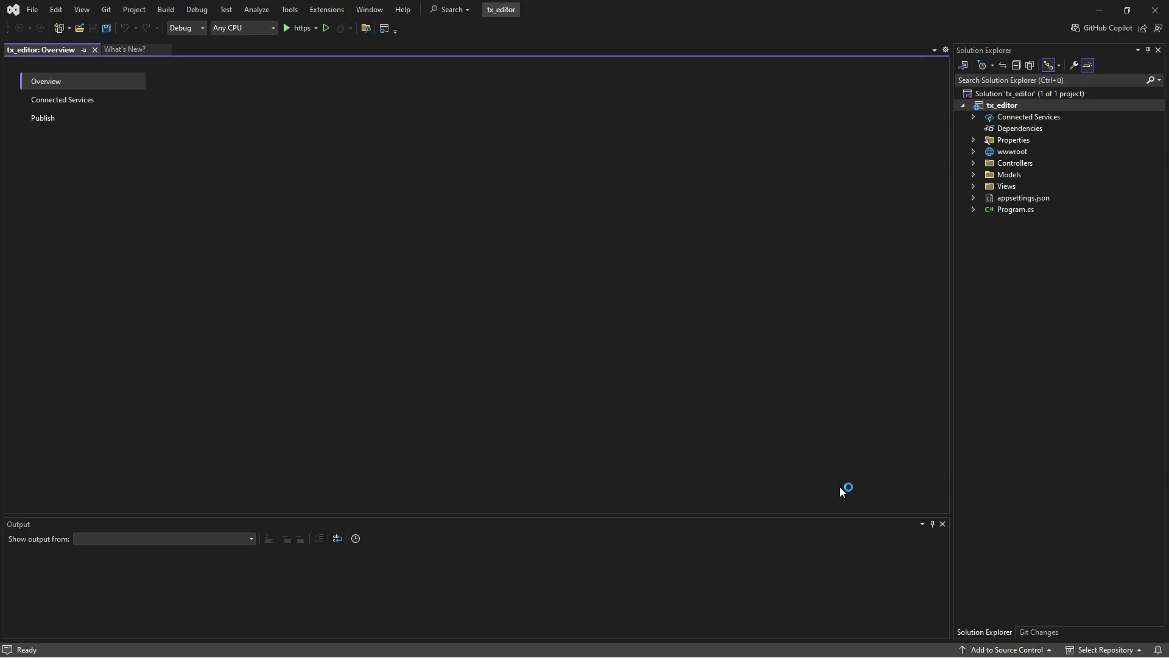
{"action": "left_click", "coordinate": [991, 107]}
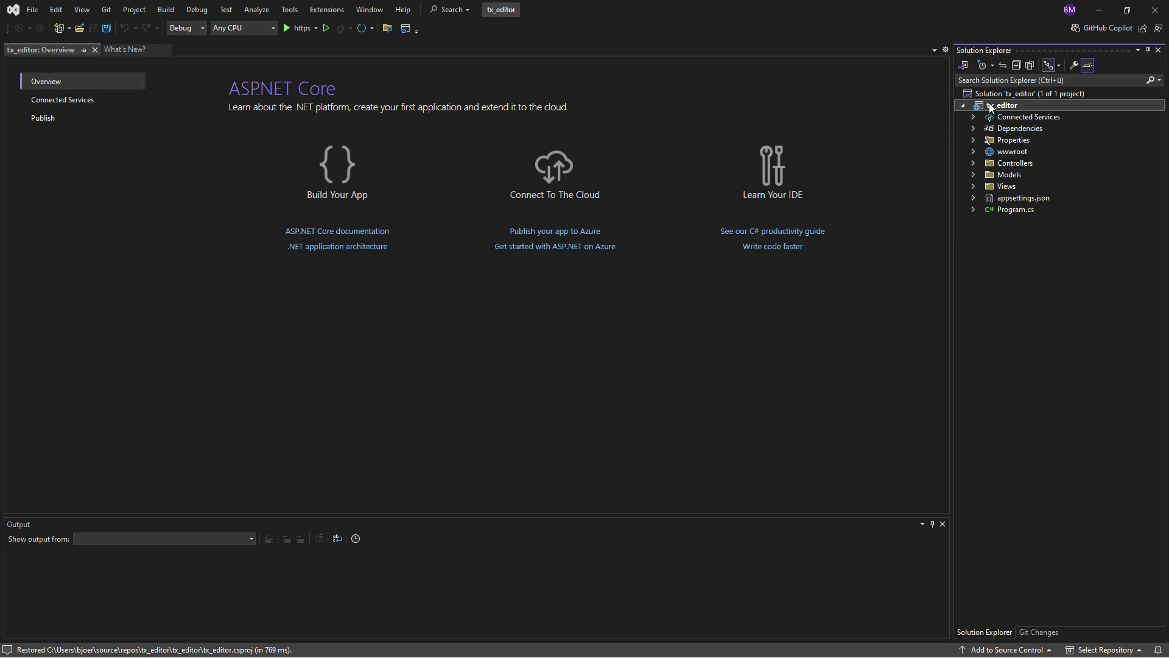
{"action": "right_click", "coordinate": [989, 105]}
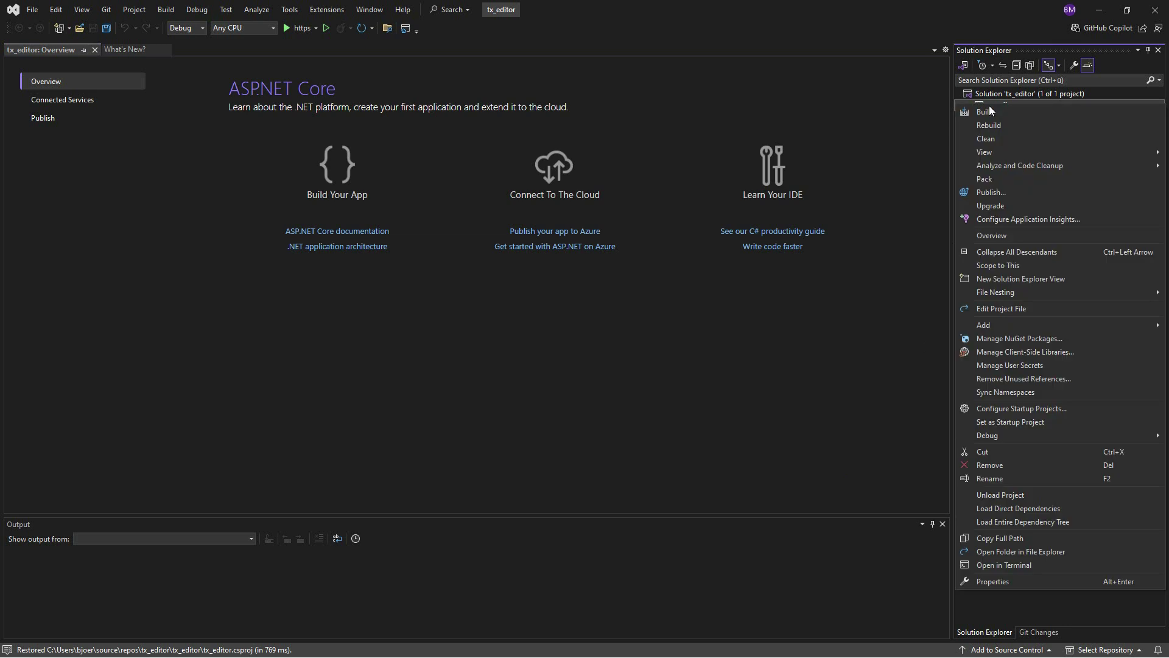
{"action": "left_click", "coordinate": [1009, 335]}
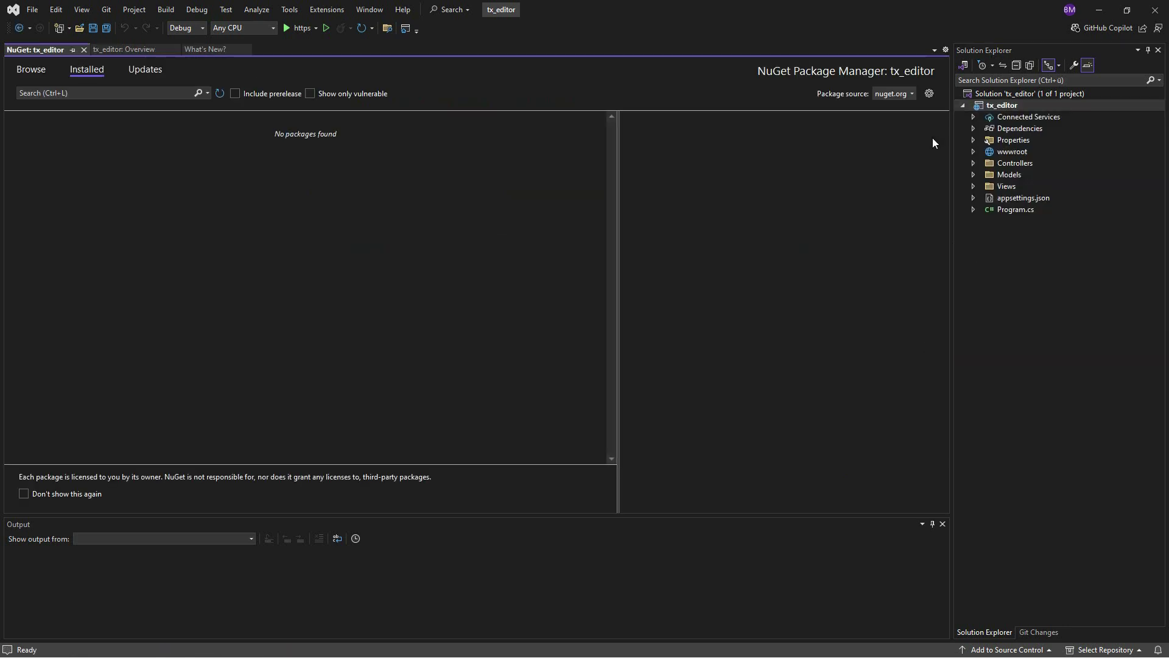
{"action": "left_click", "coordinate": [906, 94]}
{"action": "left_click", "coordinate": [905, 145]}
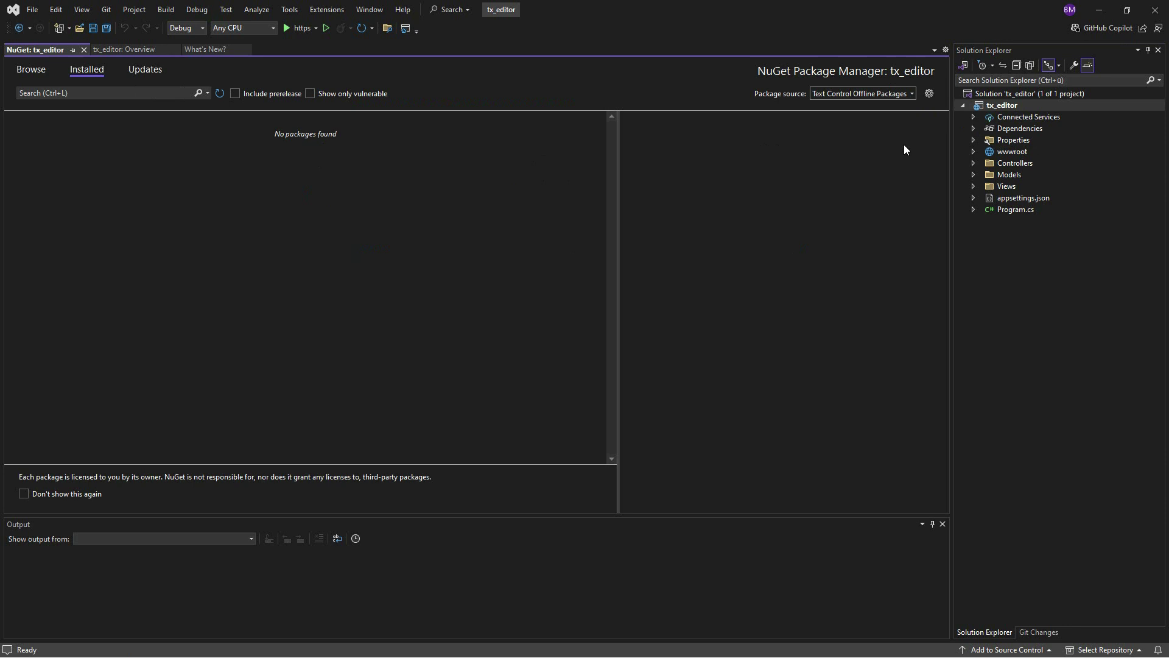
{"action": "left_click", "coordinate": [31, 69]}
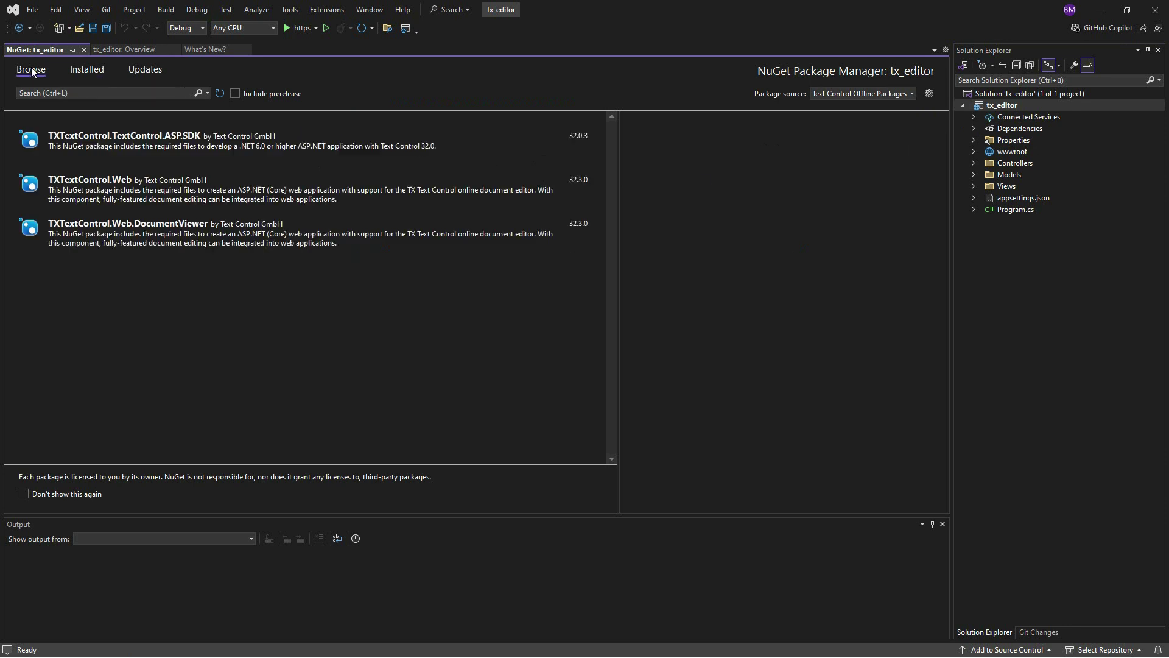
- Install TXTextControl.Web 32.3.0 into tx_editor and apply the changes
{"action": "left_click", "coordinate": [193, 142]}
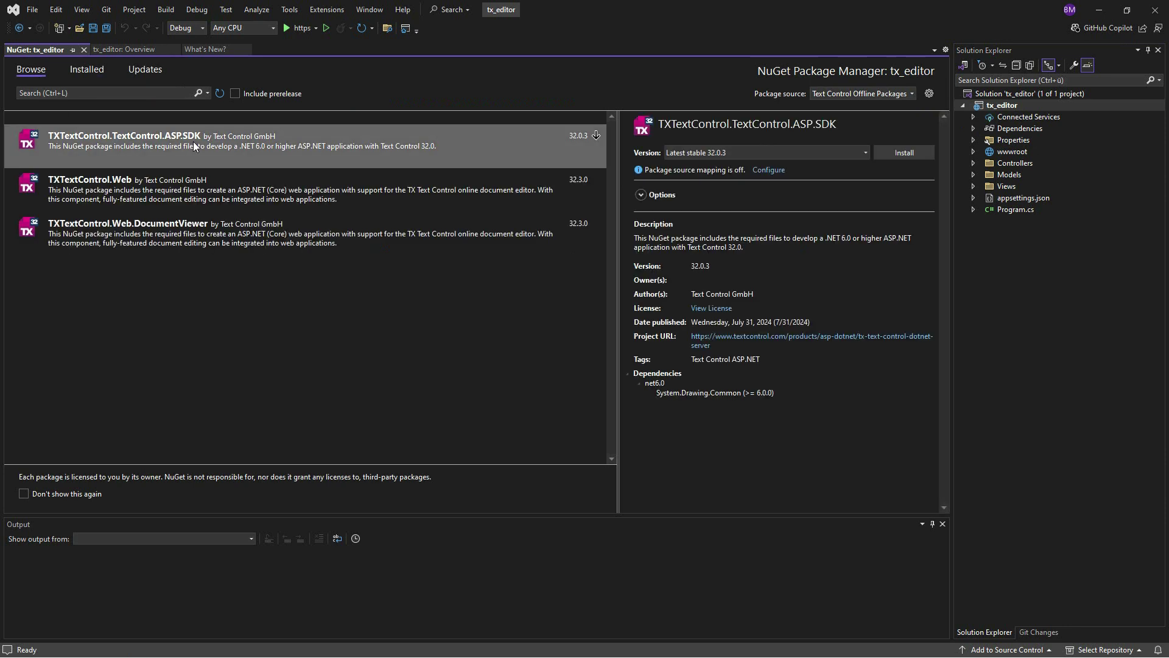
{"action": "left_click", "coordinate": [192, 185]}
{"action": "left_click", "coordinate": [196, 235]}
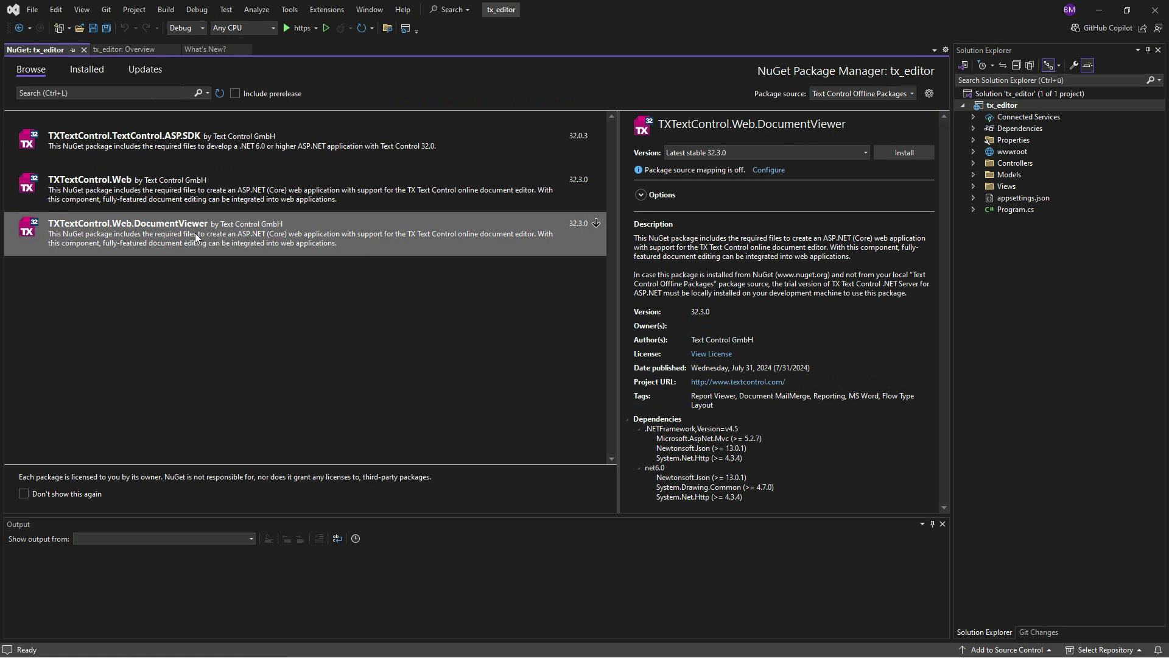
{"action": "left_click", "coordinate": [210, 186]}
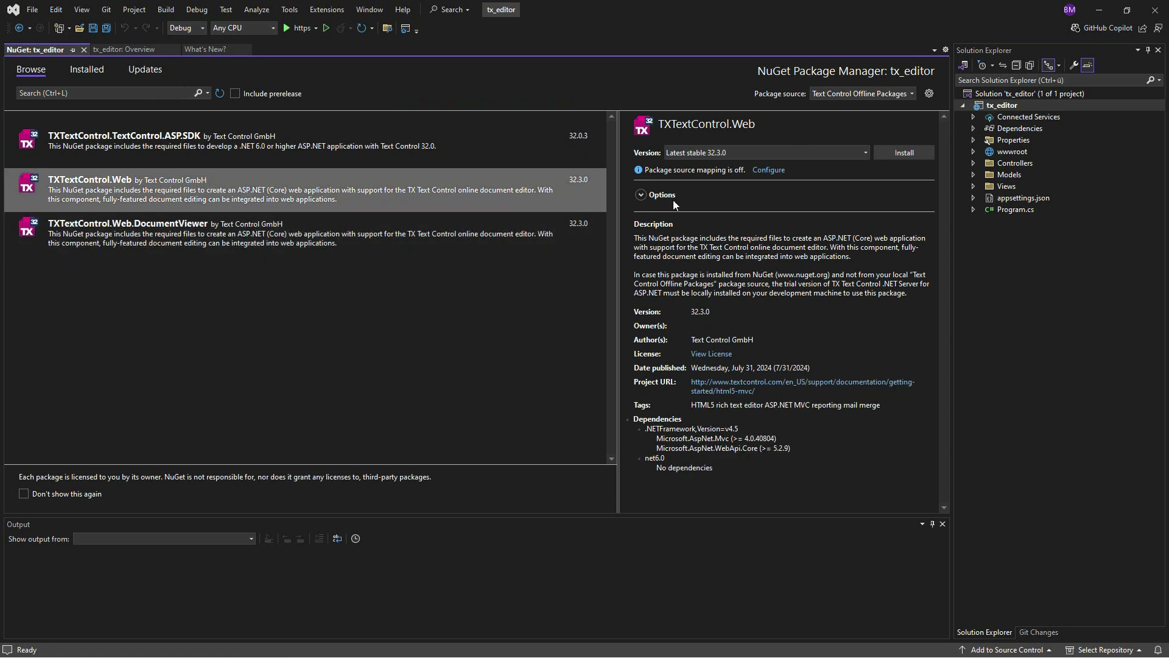
{"action": "left_click", "coordinate": [927, 150]}
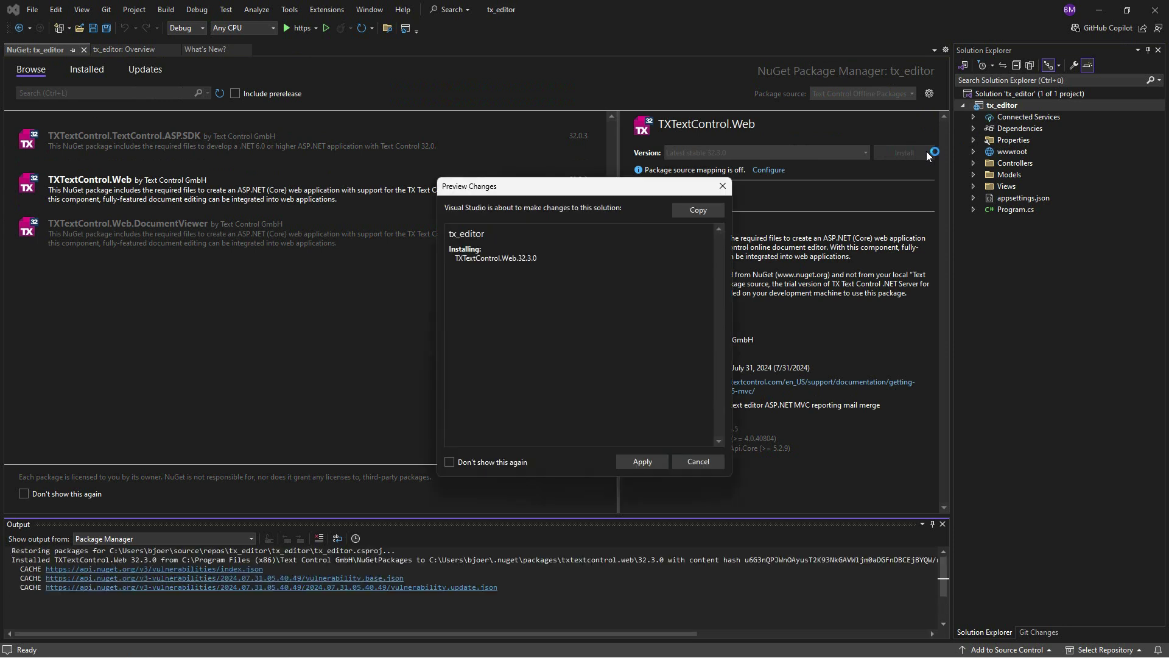
{"action": "left_click", "coordinate": [642, 461]}
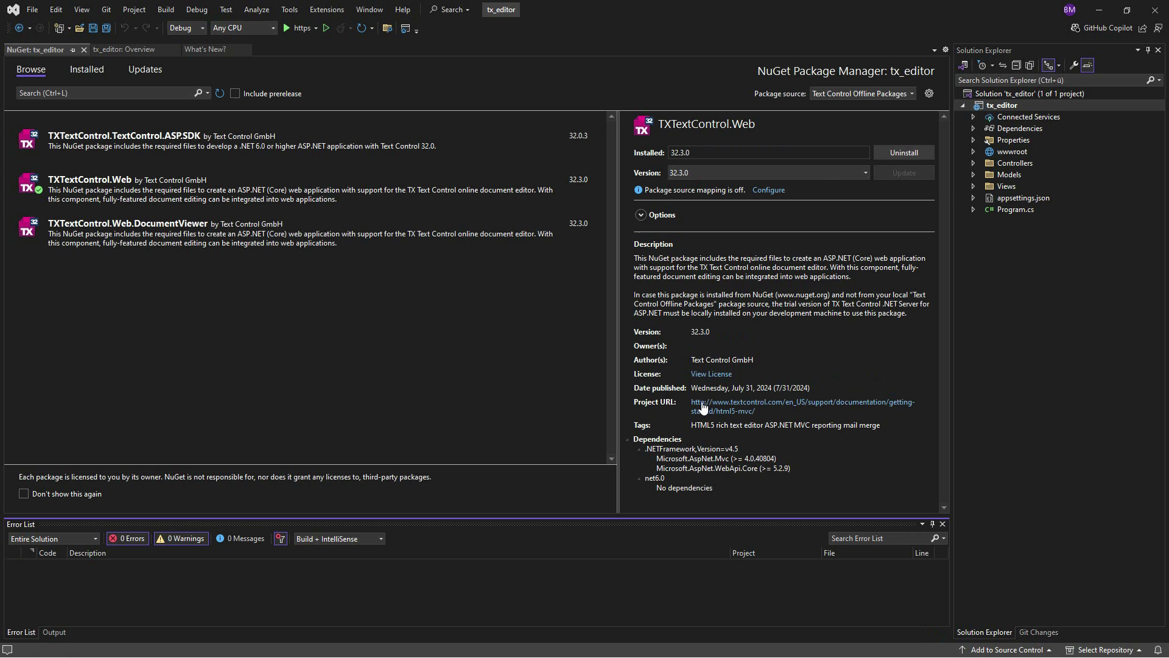
{"action": "left_click", "coordinate": [1004, 207]}
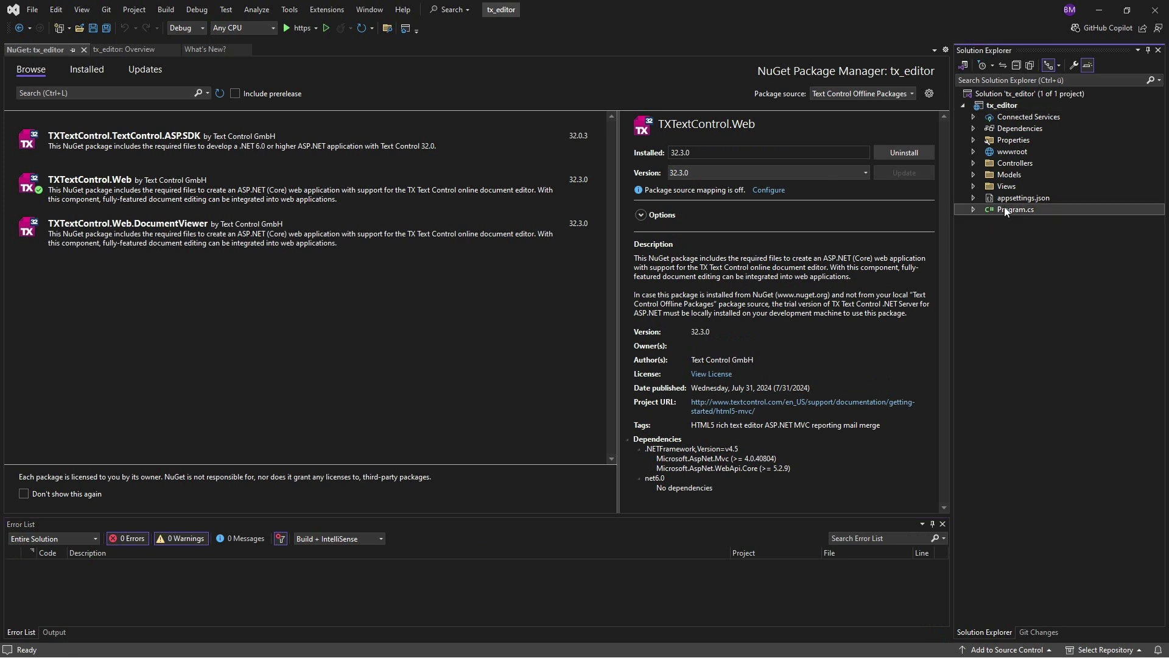
- Add a using directive for TXTextControl.Web at the top of Program.cs
{"action": "double_click", "coordinate": [1003, 209]}
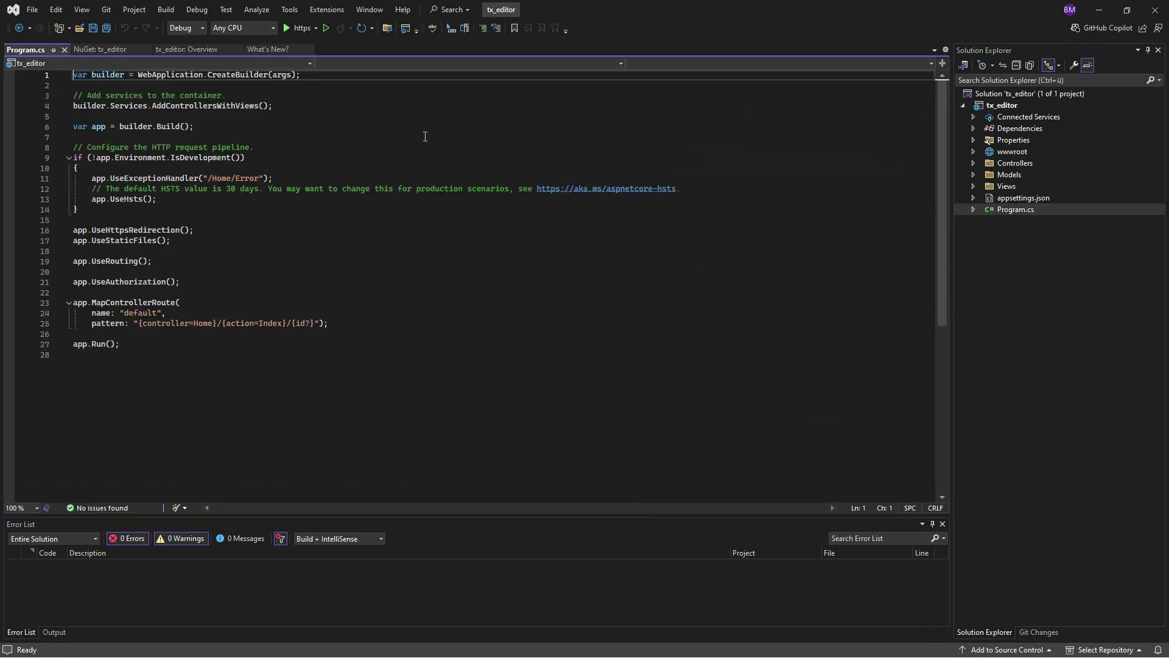
{"action": "key", "text": "Return"}
{"action": "key", "text": "Return"}
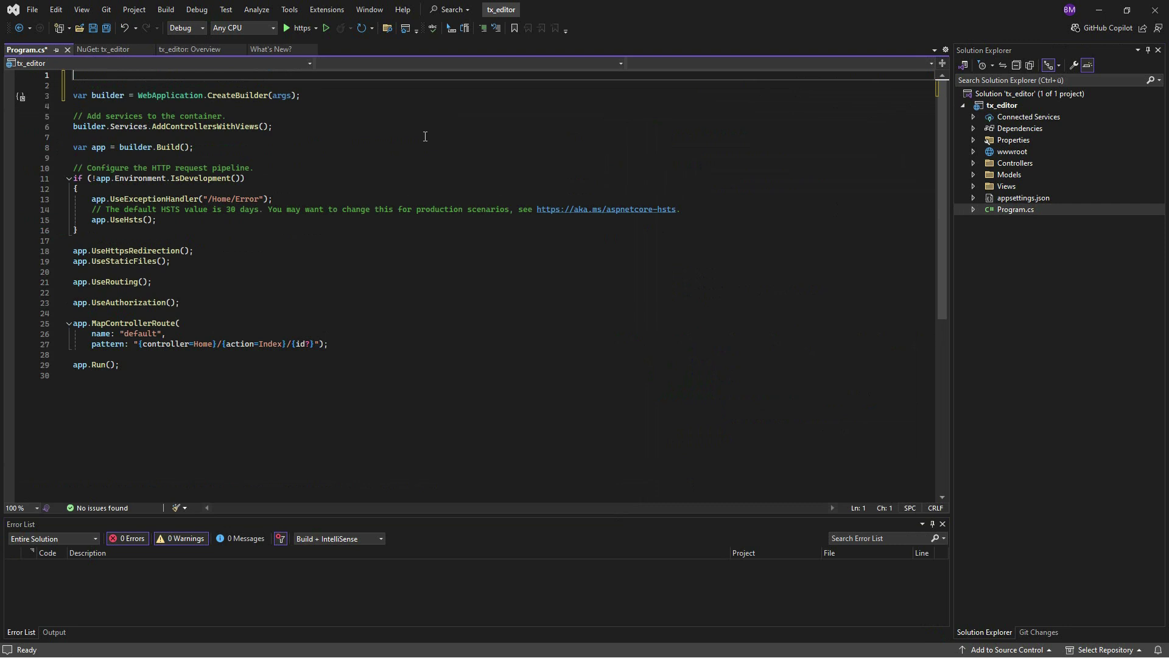
{"action": "type", "text": "ing T"}
{"action": "type", "text": "XTe"}
{"action": "key", "text": "Tab"}
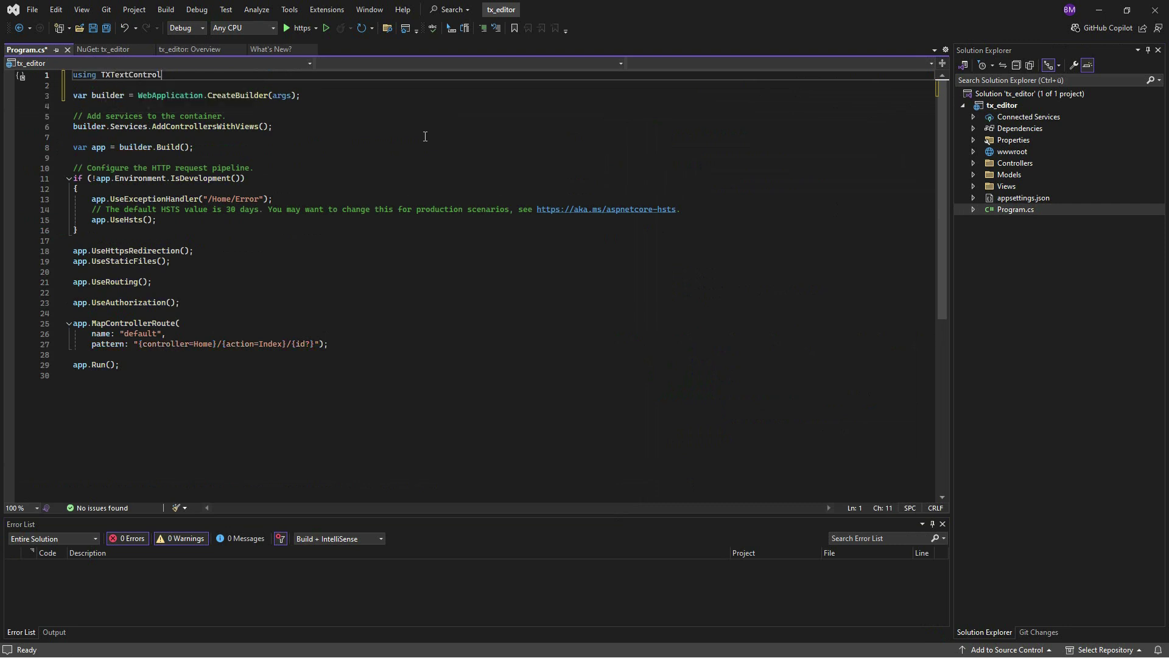
{"action": "type", "text": ".Web"}
{"action": "type", "text": ";"}
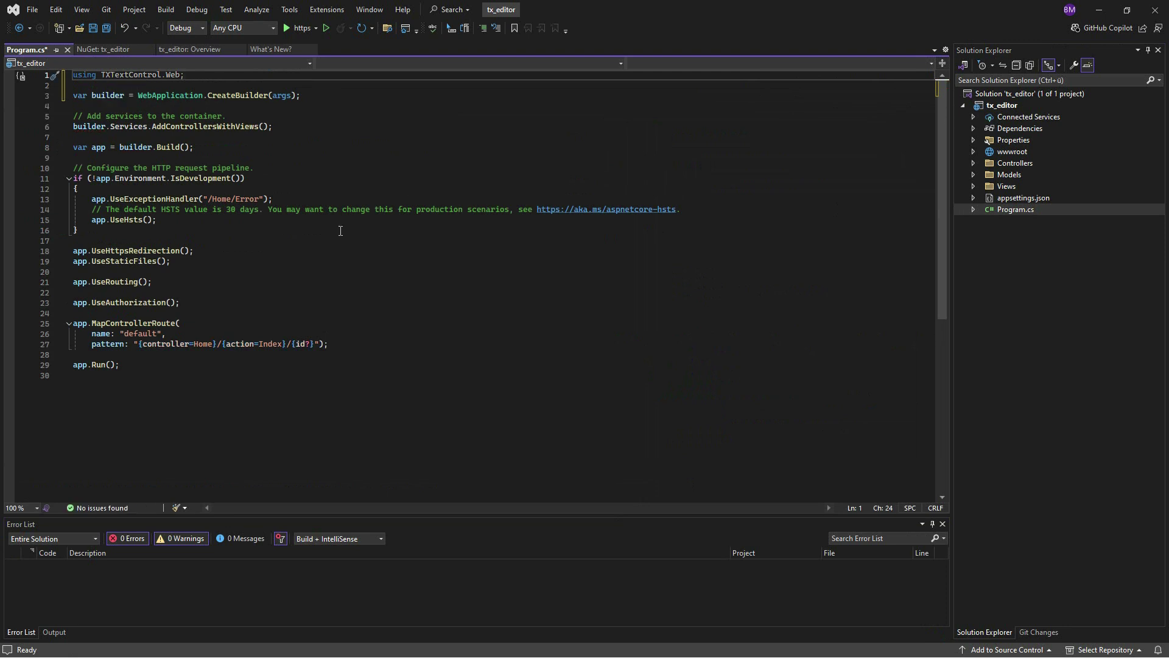
- Add app.UseWebSockets() and app.UseTXWebSocketMiddleware() right after app.UseRouting()
{"action": "left_click", "coordinate": [205, 288]}
{"action": "key", "text": "Return"}
{"action": "key", "text": "Return"}
{"action": "key", "text": "Up"}
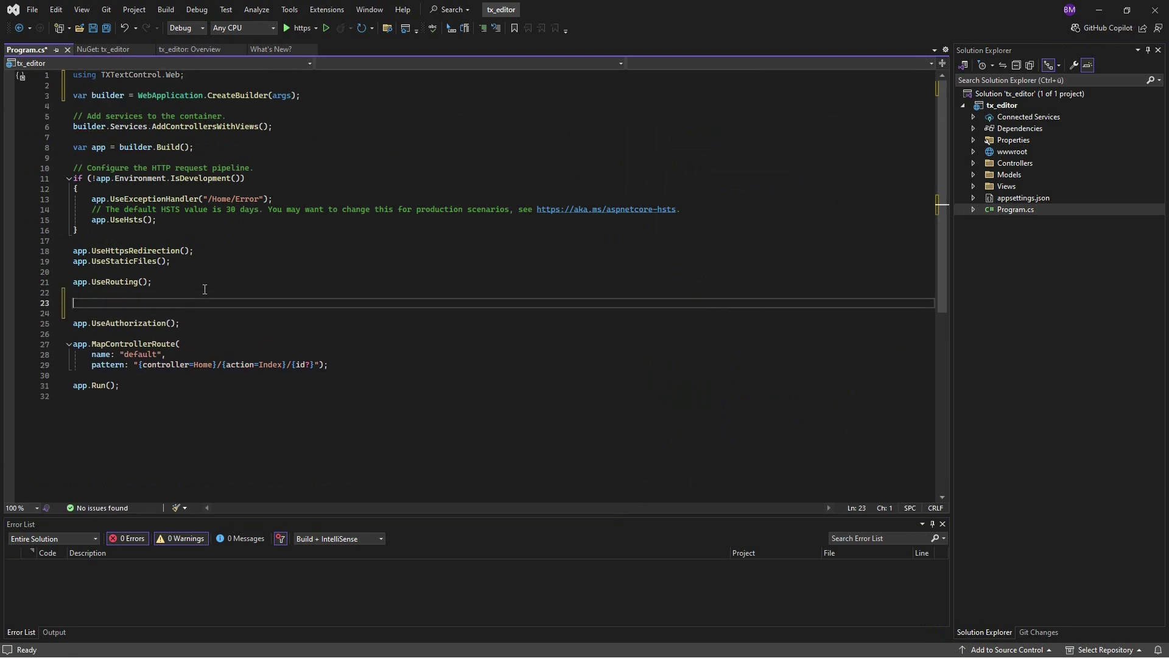
{"action": "type", "text": "pp."}
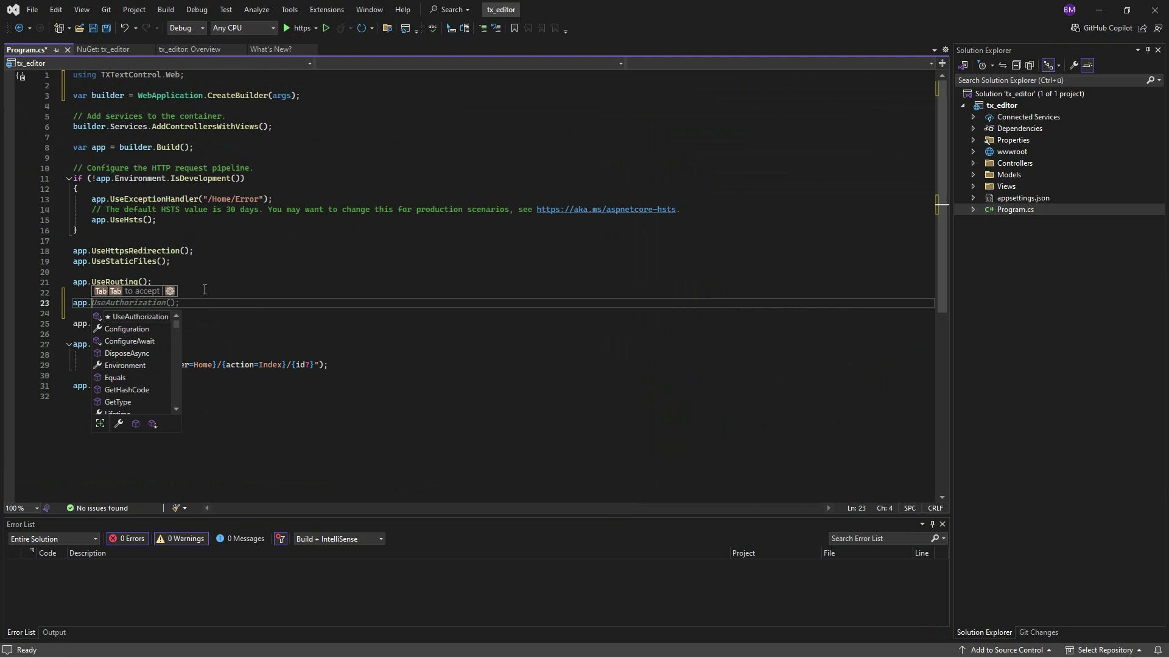
{"action": "type", "text": "UseWeb"}
{"action": "key", "text": "Tab"}
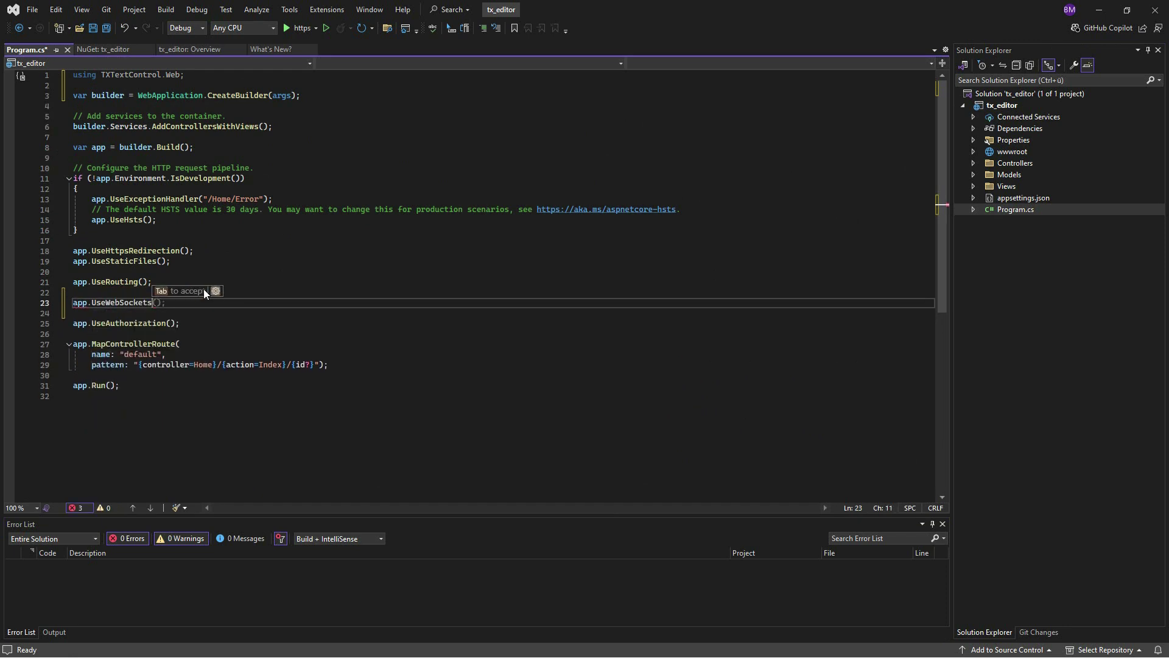
{"action": "key", "text": "Tab"}
{"action": "key", "text": "Return"}
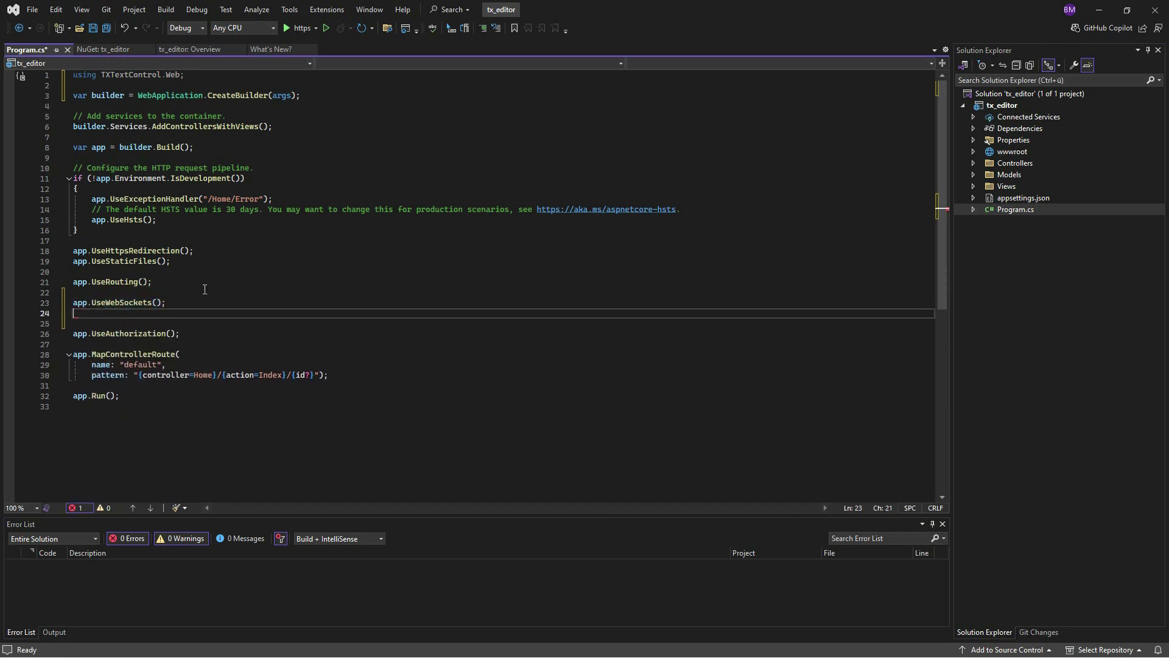
{"action": "type", "text": "app."}
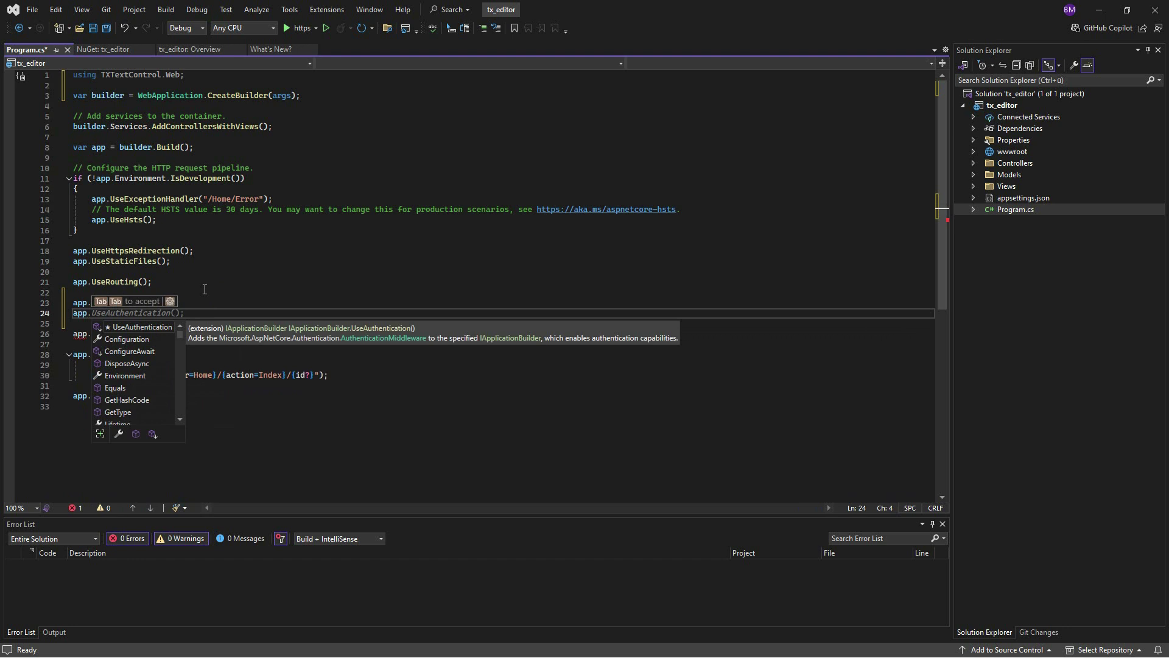
{"action": "type", "text": "Us"}
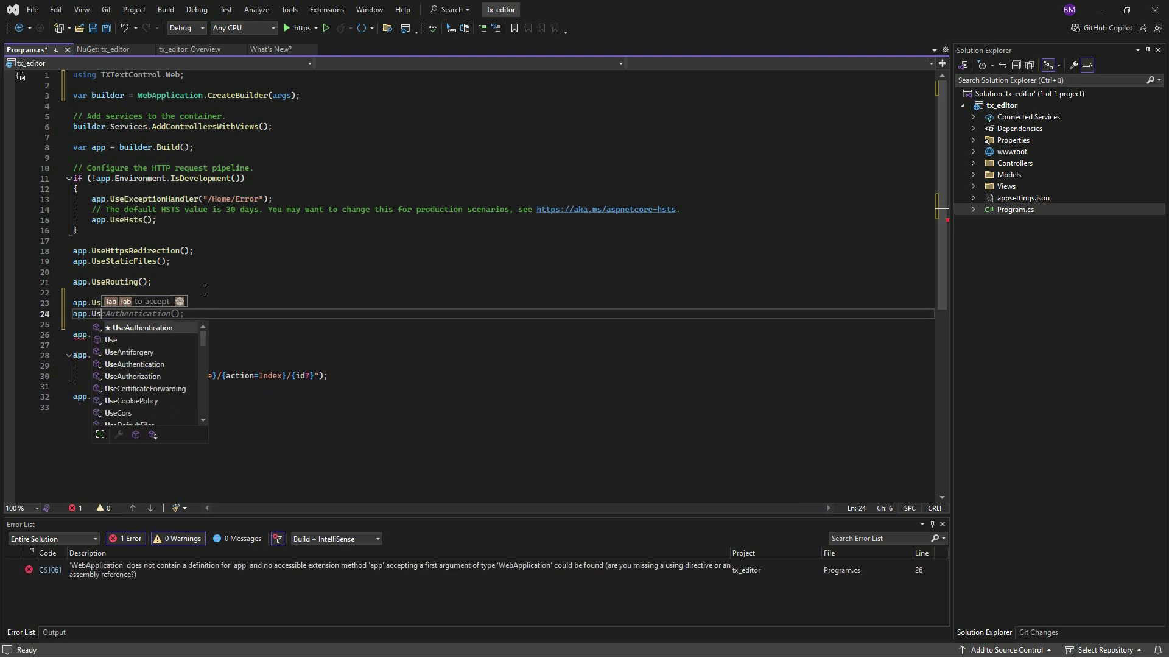
{"action": "type", "text": "eT"}
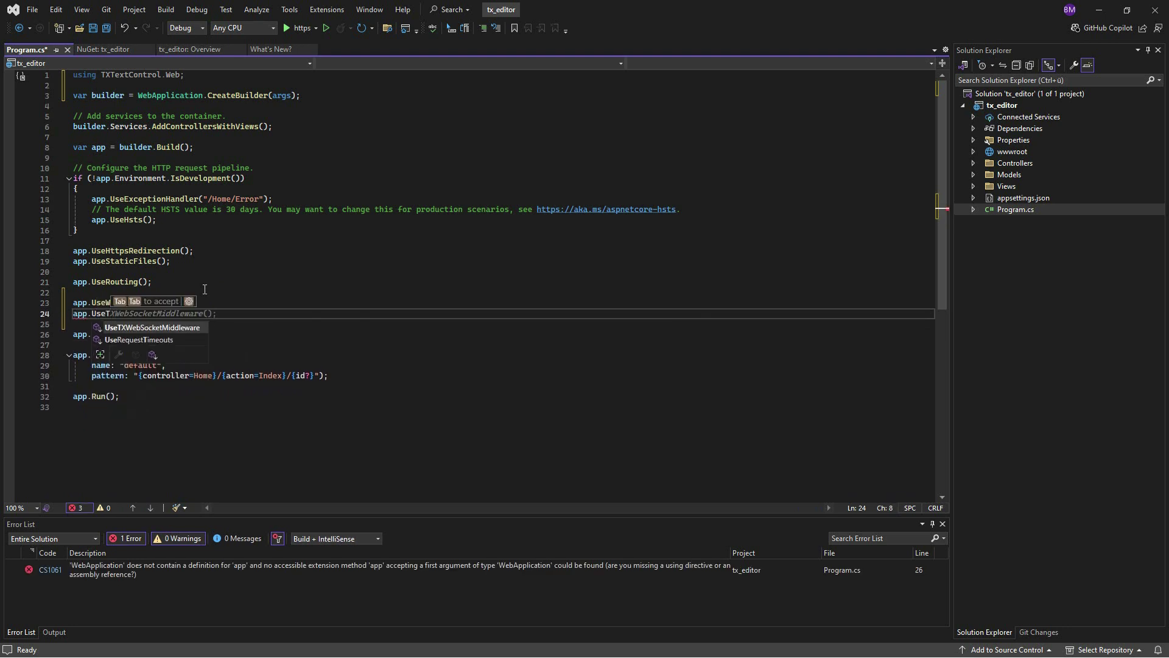
{"action": "key", "text": "Tab"}
{"action": "key", "text": "Tab"}
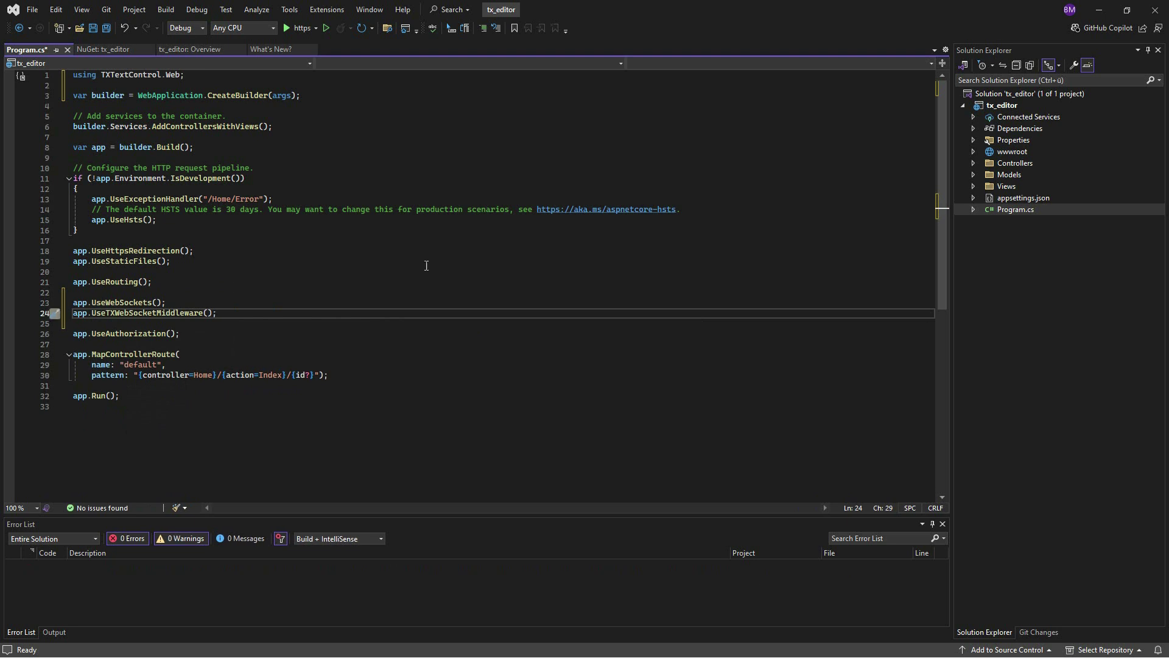
- Open Views/Home/Index.cshtml and delete all of its default markup
{"action": "left_click", "coordinate": [974, 185]}
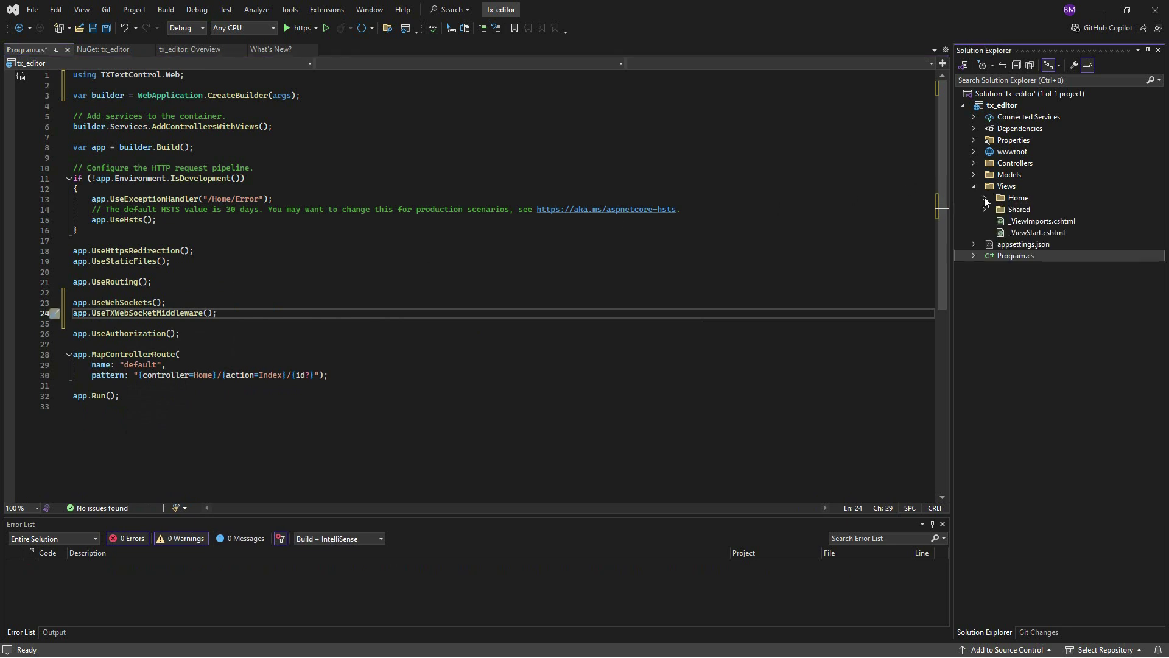
{"action": "left_click", "coordinate": [986, 198]}
{"action": "double_click", "coordinate": [1017, 210]}
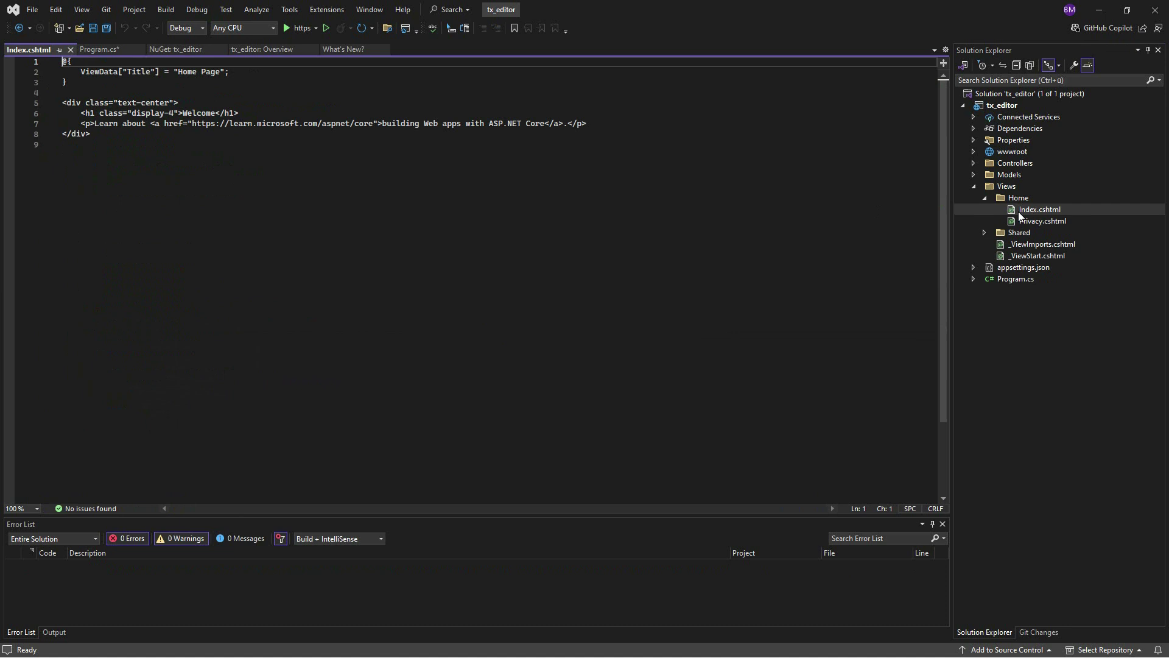
{"action": "left_click", "coordinate": [253, 135]}
{"action": "key", "text": "ctrl+a"}
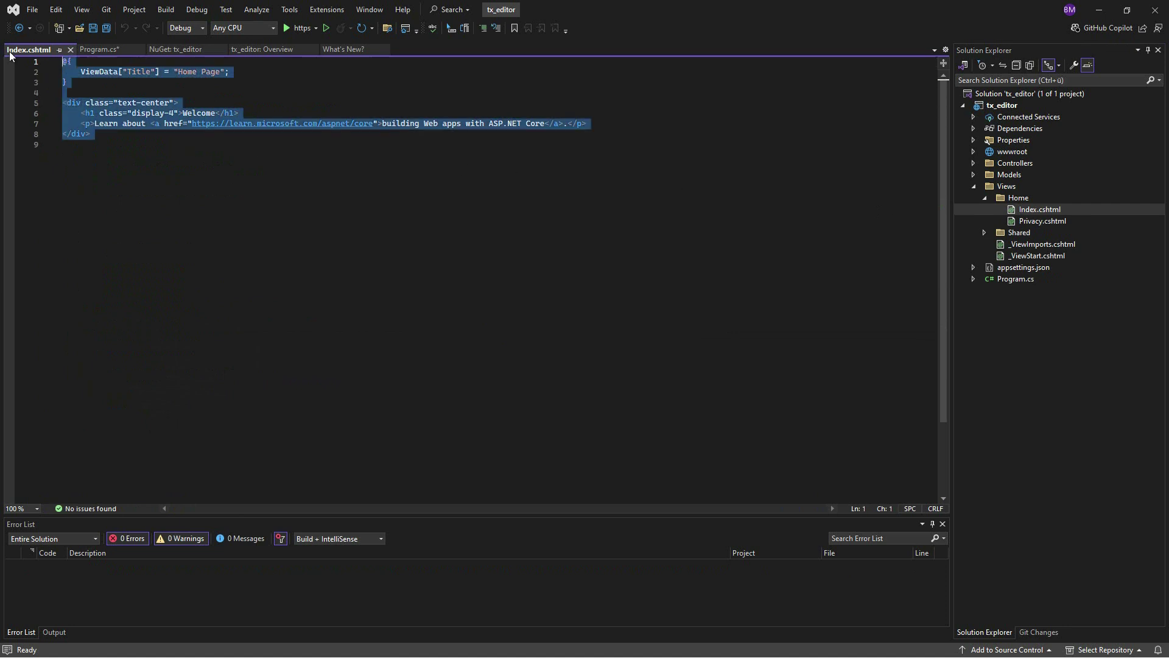
{"action": "key", "text": "Delete"}
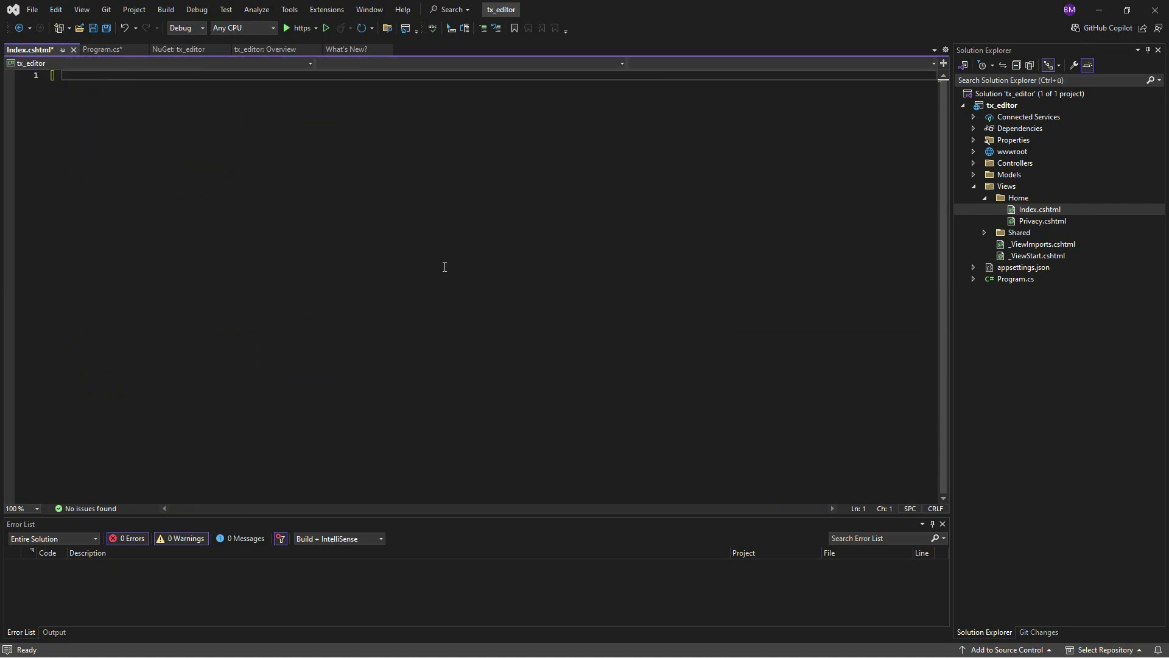
{"action": "type", "text": "usin"}
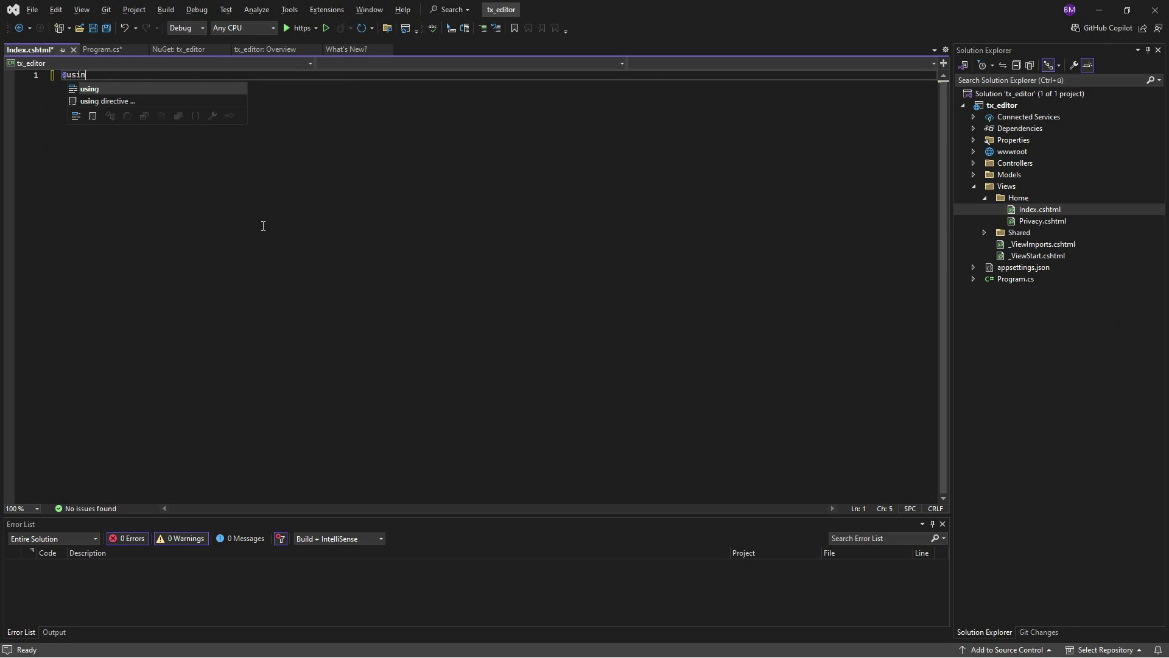
{"action": "type", "text": "g TXTextControl."}
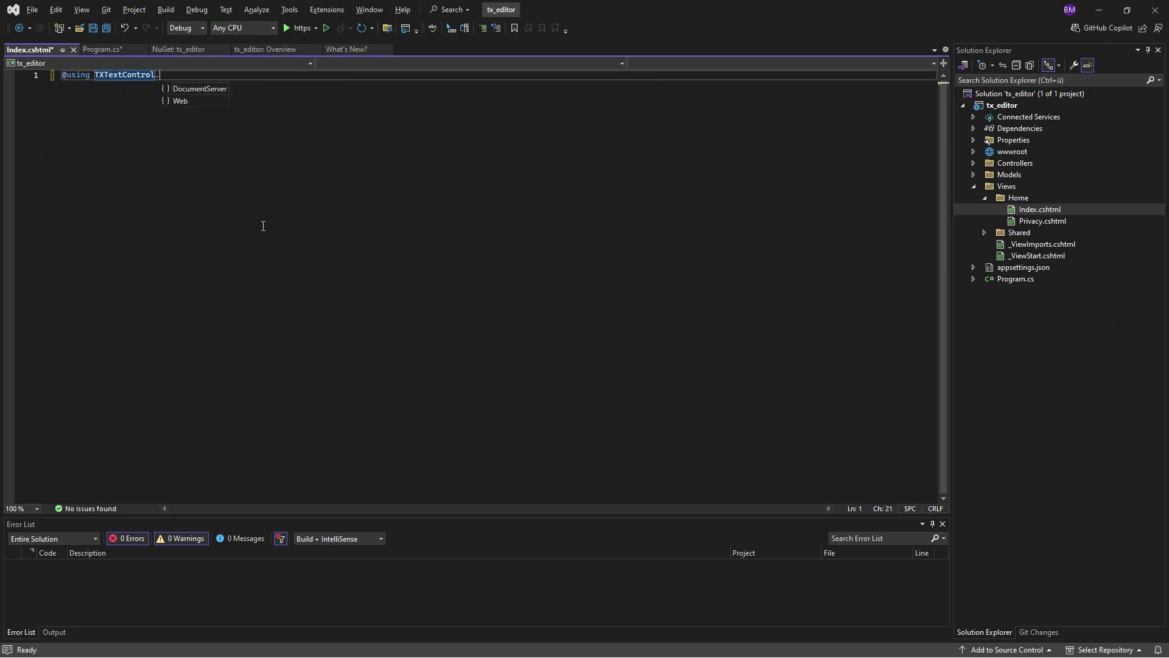
{"action": "type", "text": "Web"}
{"action": "type", "text": "."}
{"action": "key", "text": "Down"}
{"action": "key", "text": "Tab"}
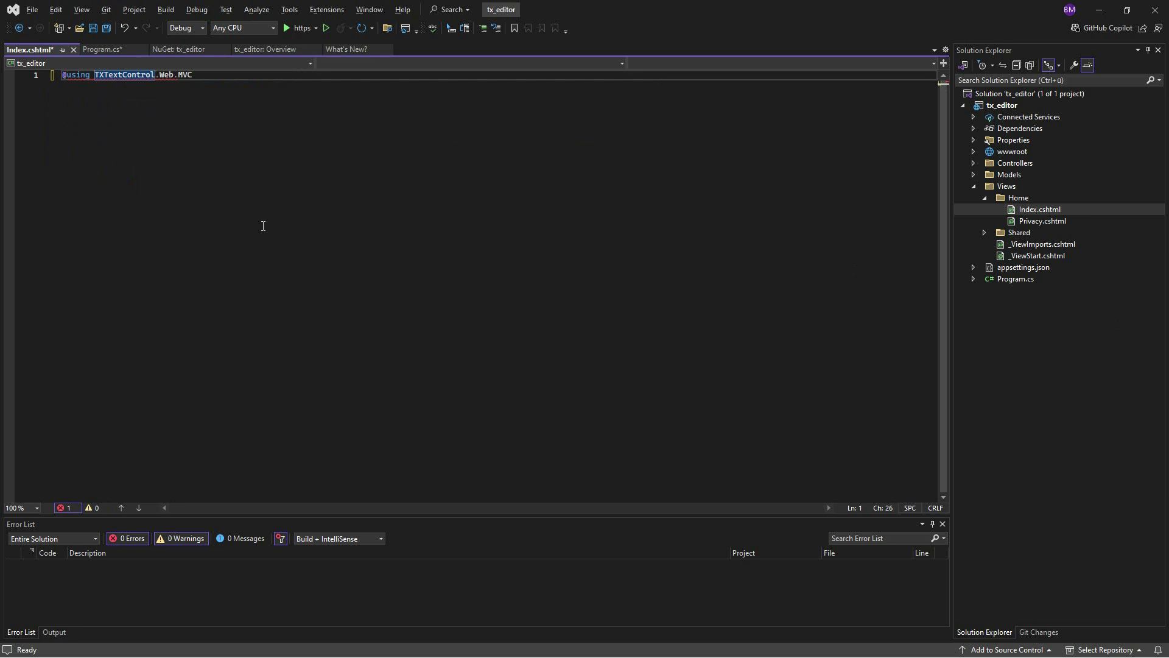
{"action": "key", "text": "Return"}
{"action": "key", "text": "Return"}
{"action": "type", "text": "@Html"}
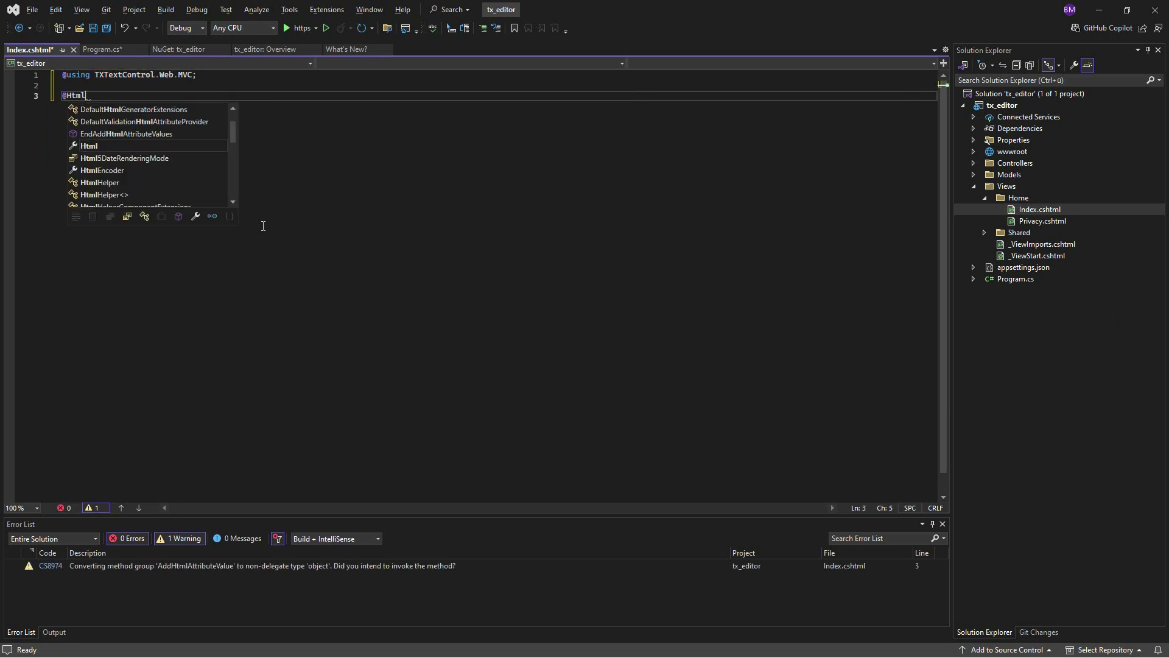
{"action": "key", "text": "Escape"}
{"action": "type", "text": "."}
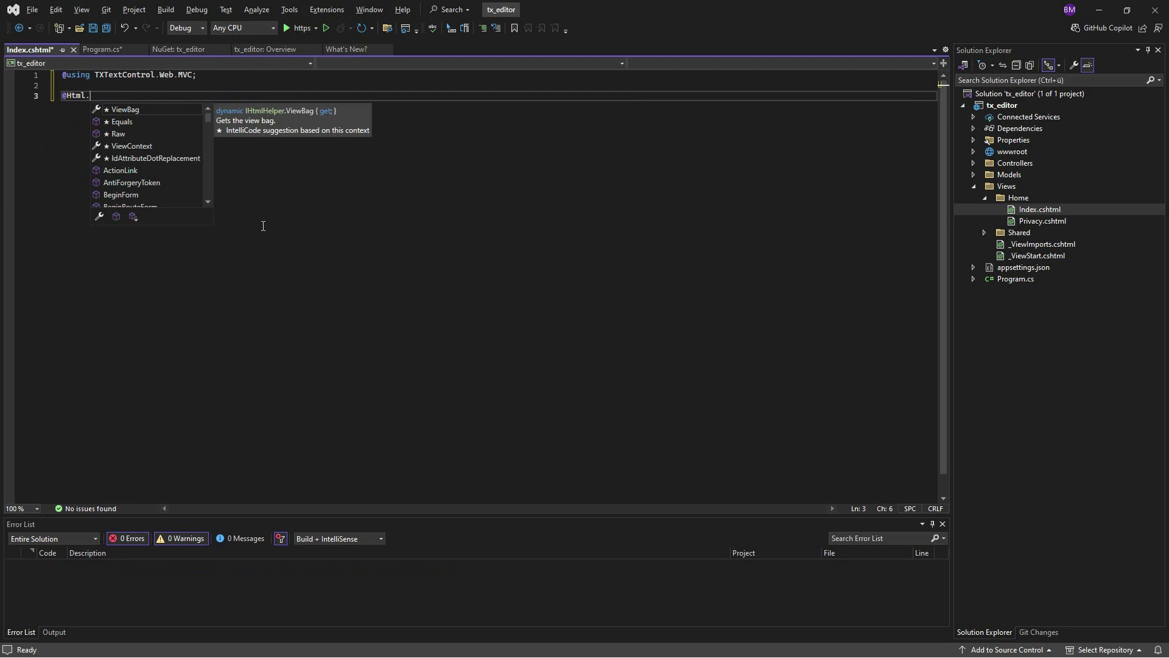
{"action": "type", "text": "TX"}
{"action": "key", "text": "Tab"}
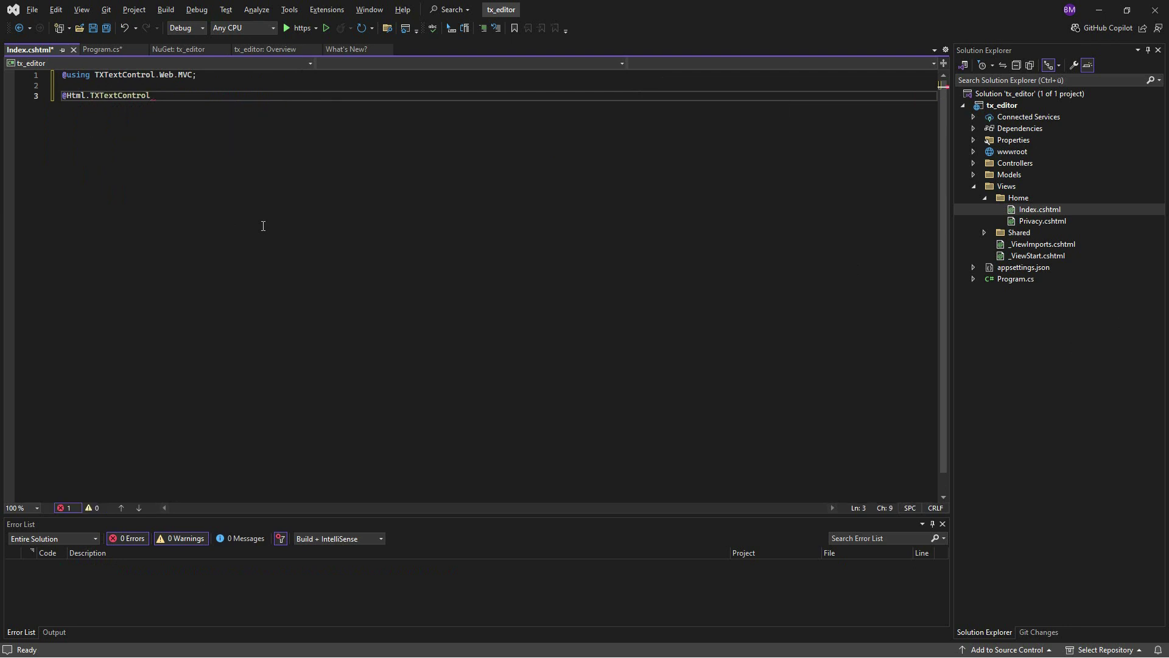
{"action": "type", "text": "().Text"}
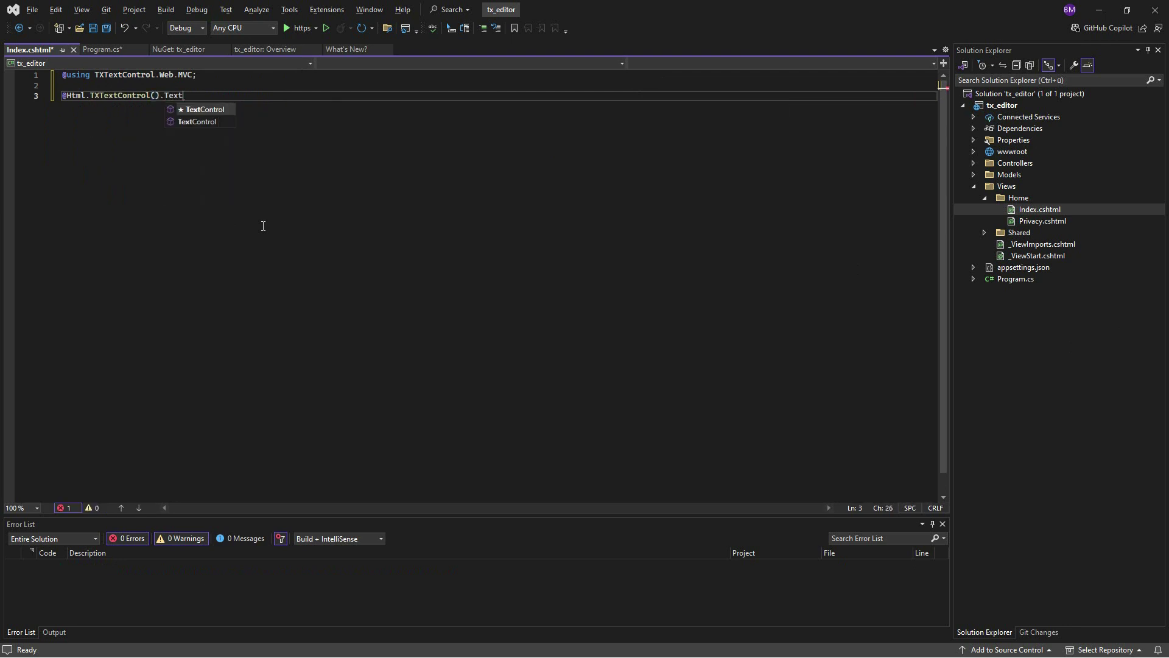
{"action": "key", "text": "Tab"}
{"action": "type", "text": "().R"}
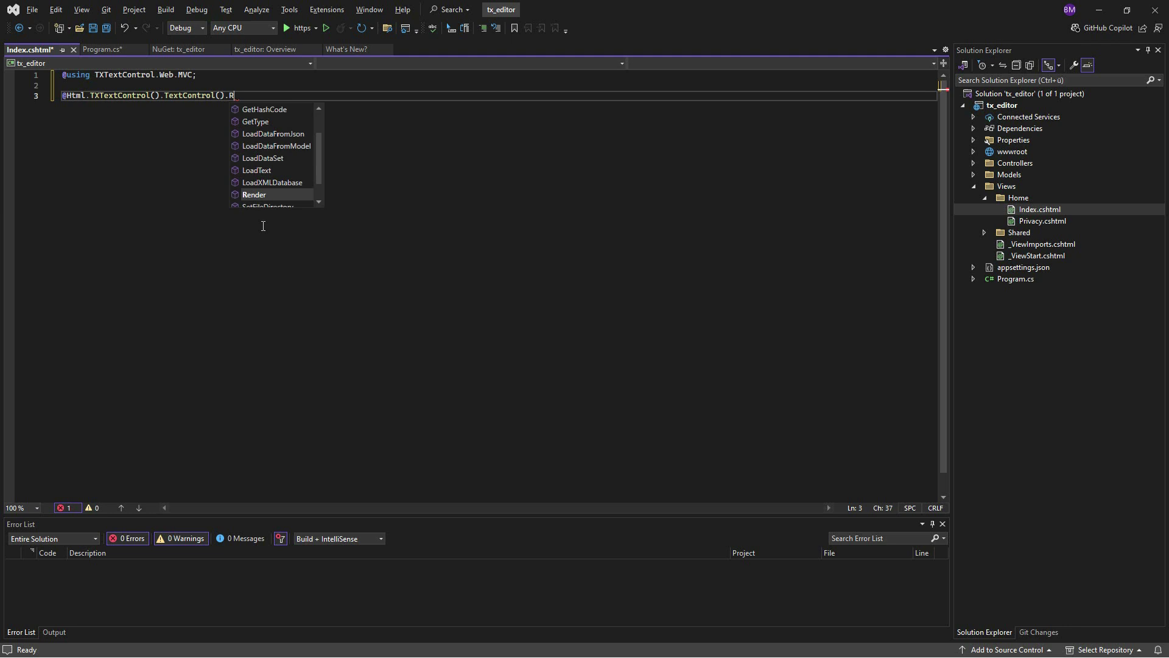
{"action": "type", "text": "e"}
{"action": "key", "text": "Tab"}
{"action": "type", "text": "()"}
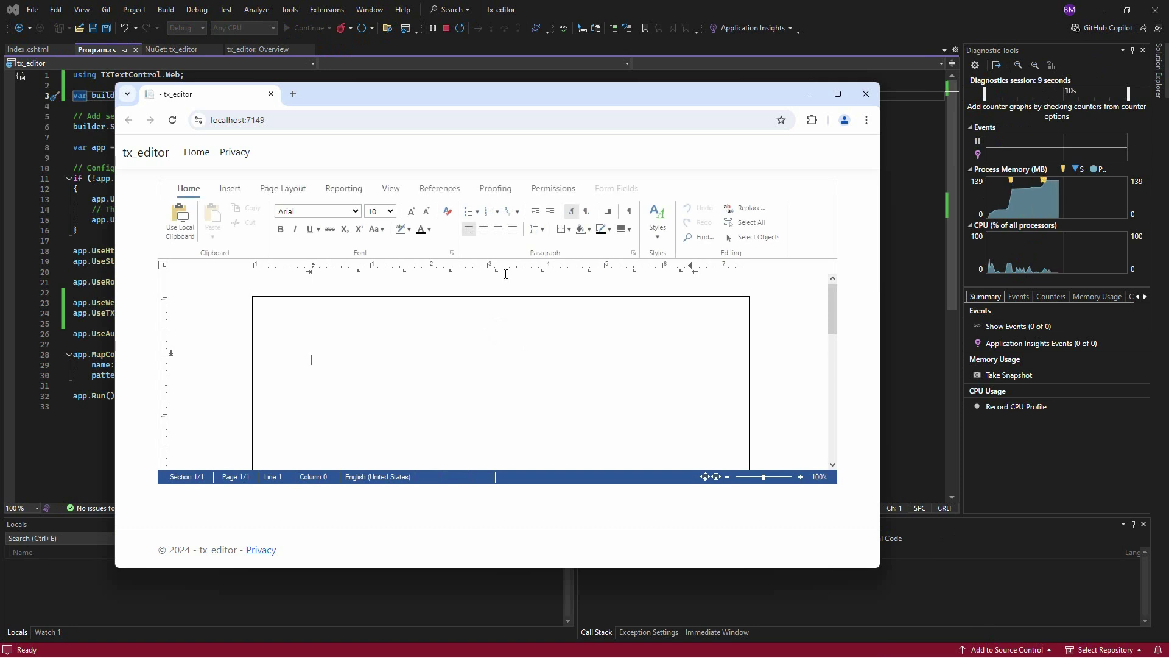
{"action": "type", "text": "W"}
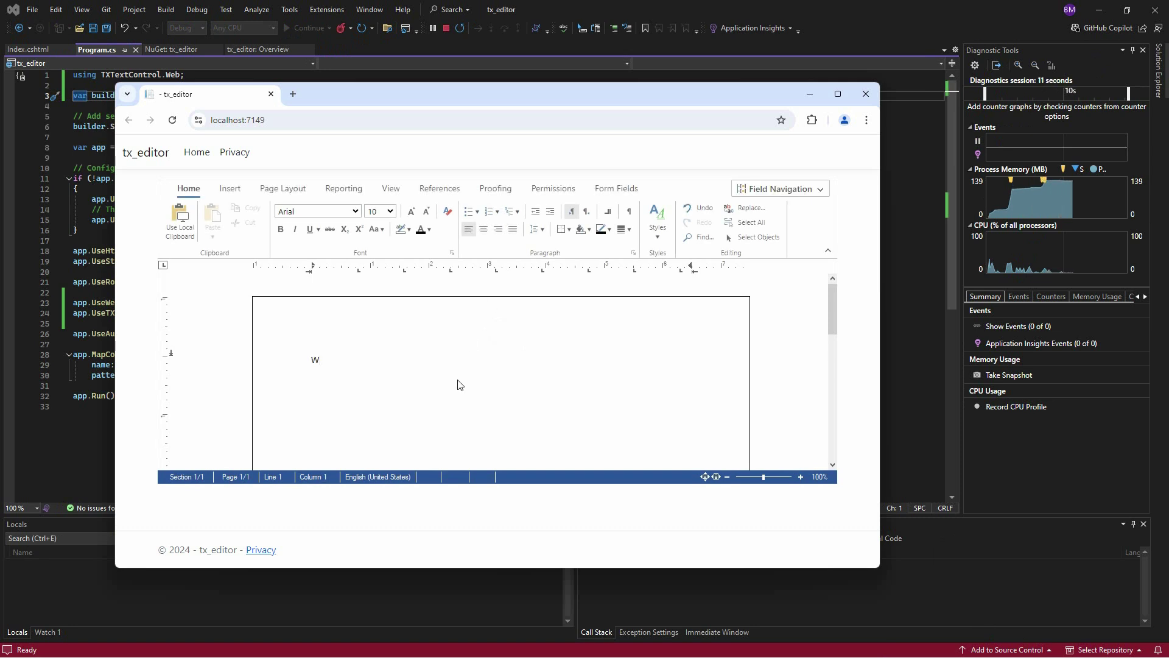
{"action": "type", "text": "elcome to T"}
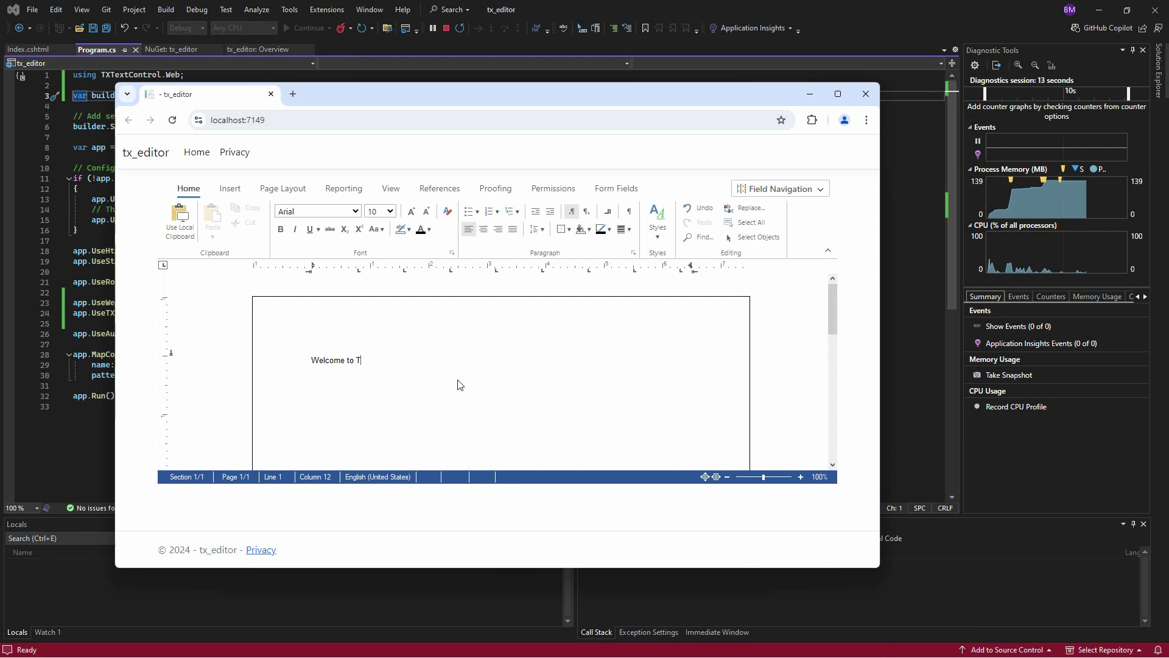
{"action": "type", "text": "ext Control!"}
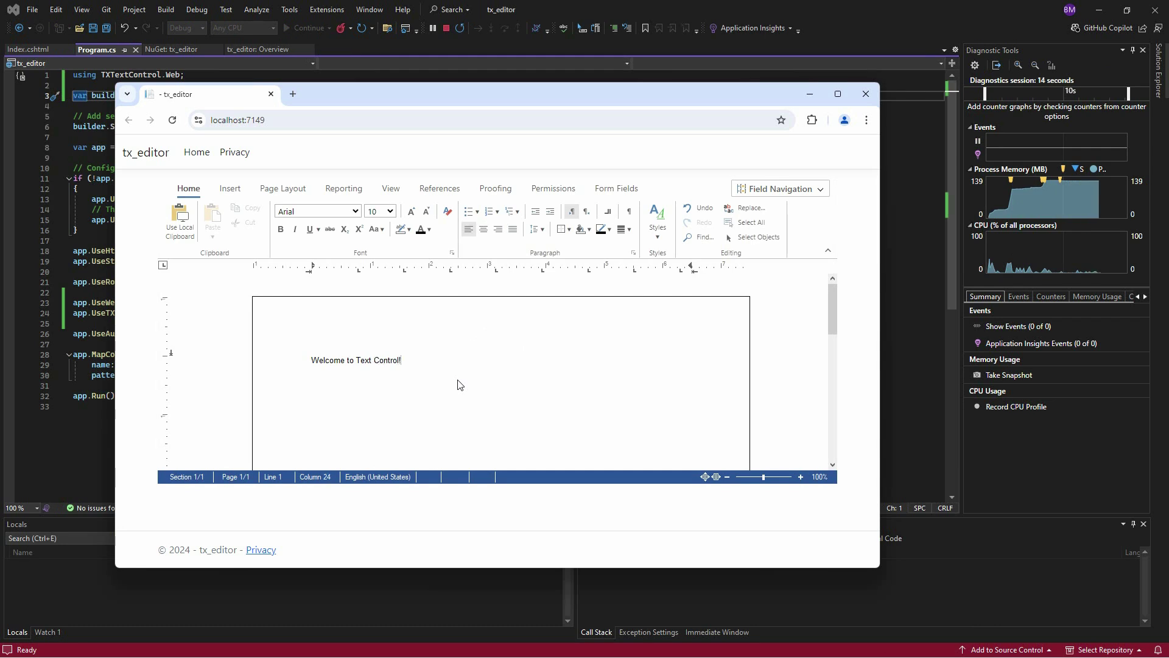
- Make the 'Welcome to Text Control!' sentence bold, italic and 16 pt
{"action": "key", "text": "ctrl+a"}
{"action": "left_click", "coordinate": [281, 228]}
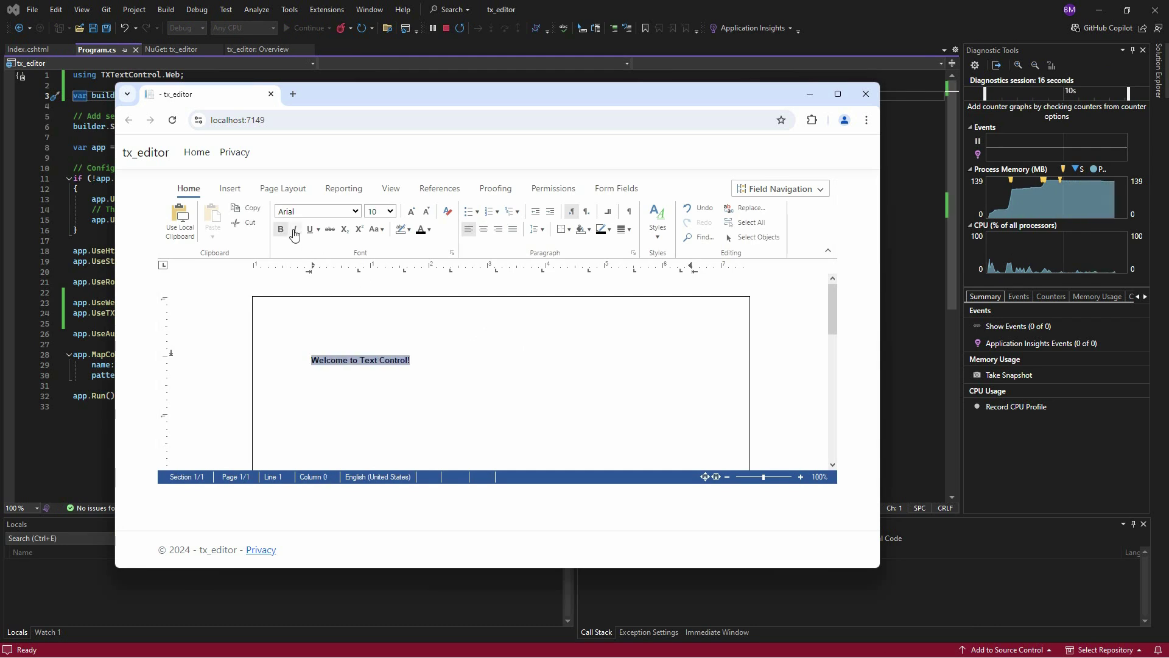
{"action": "left_click", "coordinate": [411, 211]}
{"action": "left_click", "coordinate": [401, 347]}
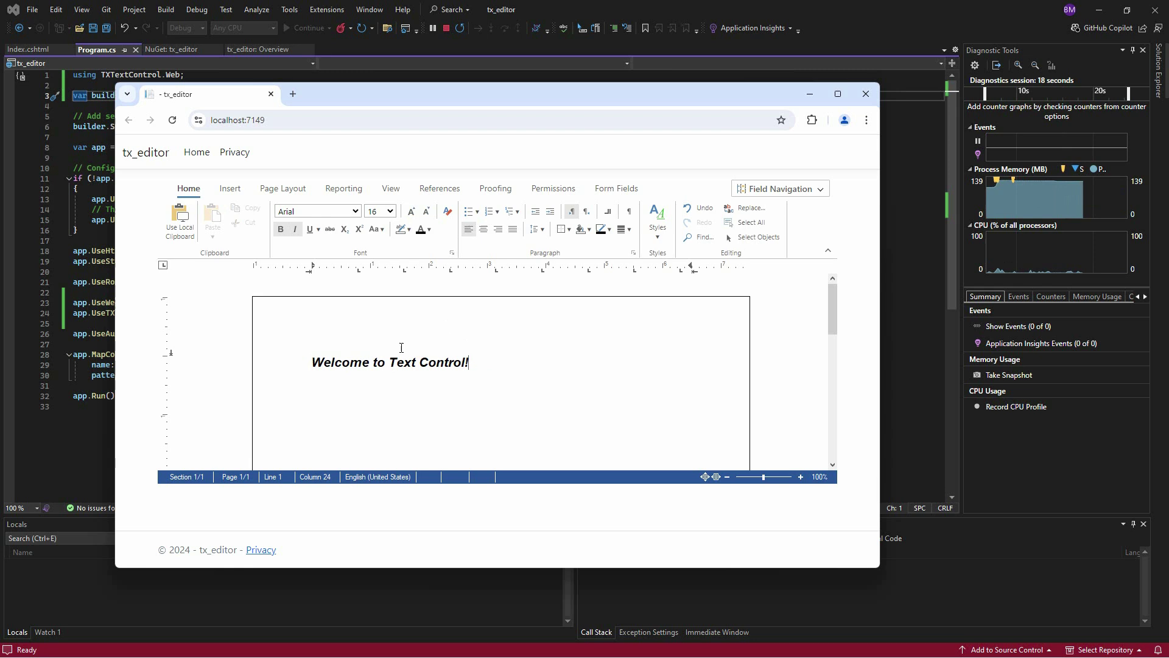
{"action": "key", "text": "Return"}
{"action": "key", "text": "Return"}
- Insert an 8x4 table below the heading and begin editing the page header
{"action": "left_click", "coordinate": [229, 188]}
{"action": "left_click", "coordinate": [257, 230]}
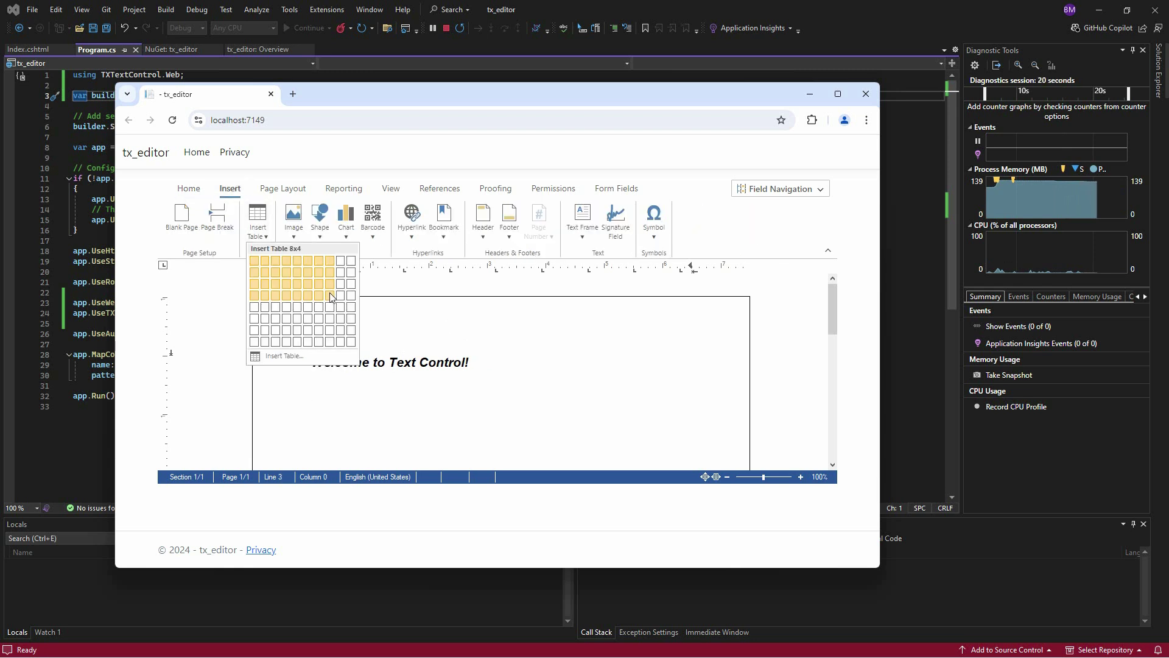
{"action": "left_click", "coordinate": [330, 296]}
{"action": "left_click", "coordinate": [344, 395]}
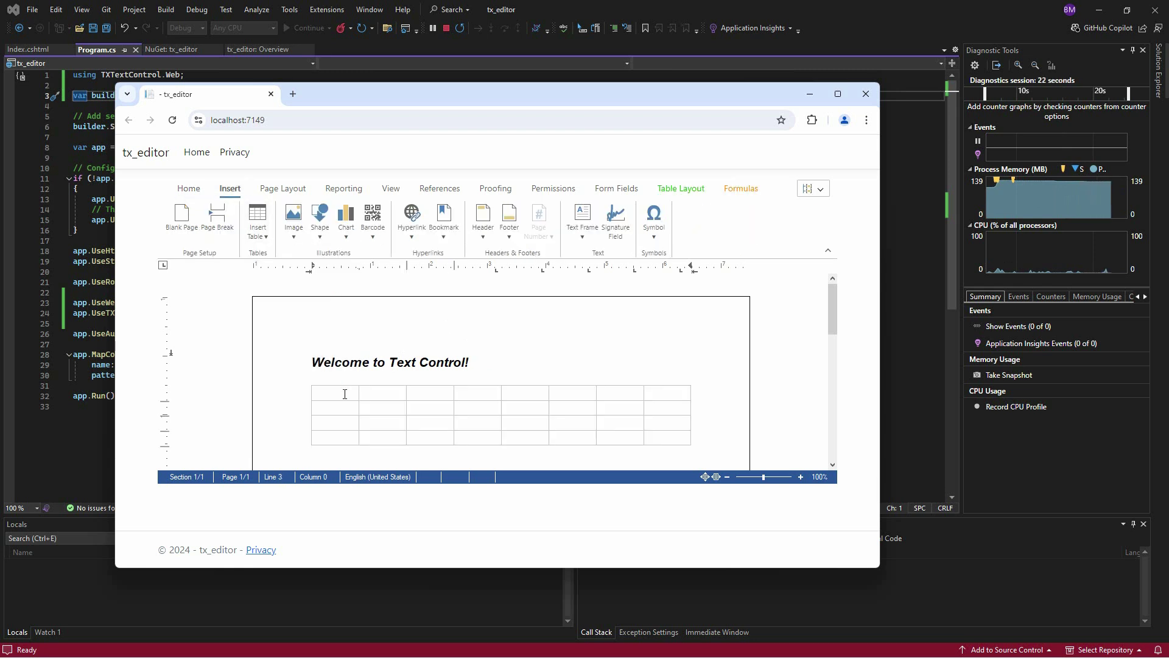
{"action": "right_click", "coordinate": [385, 314]}
{"action": "left_click", "coordinate": [421, 321]}
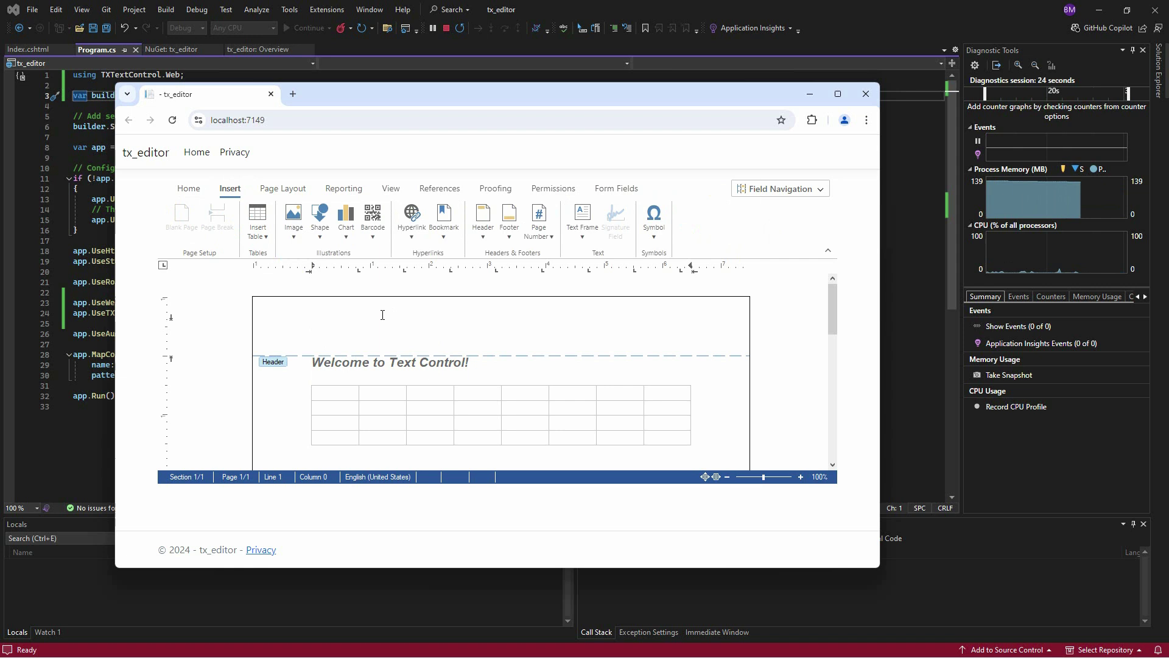
{"action": "type", "text": "der"}
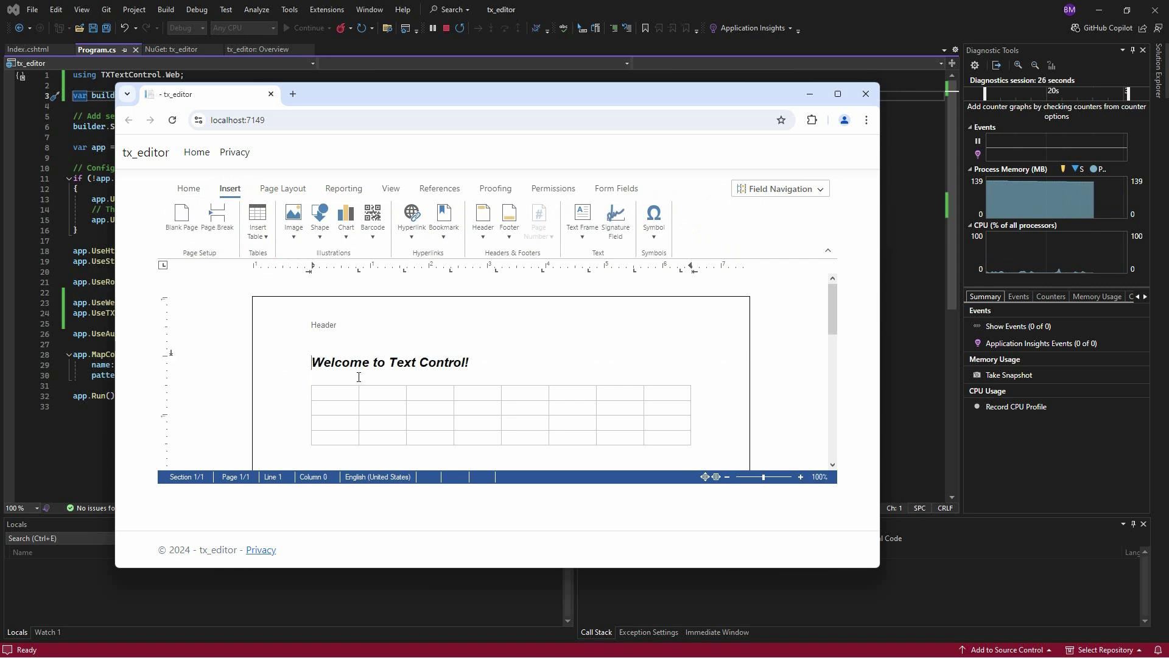
- Close the running editor app and add a Documents folder to tx_editor
{"action": "left_click", "coordinate": [865, 93]}
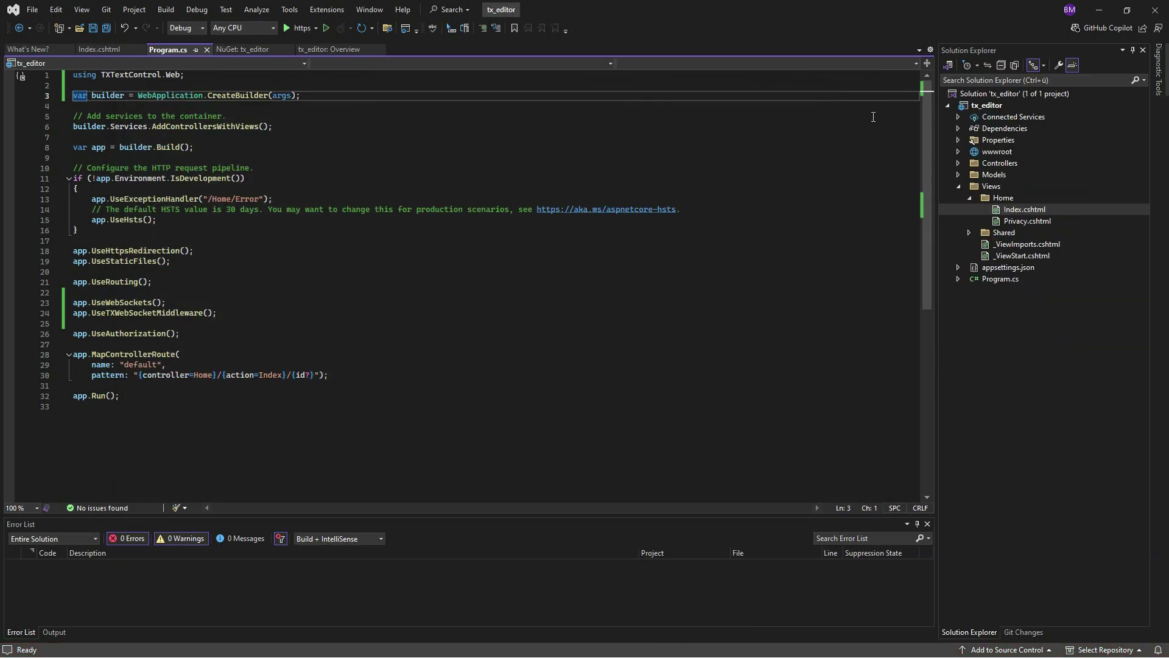
{"action": "right_click", "coordinate": [996, 106]}
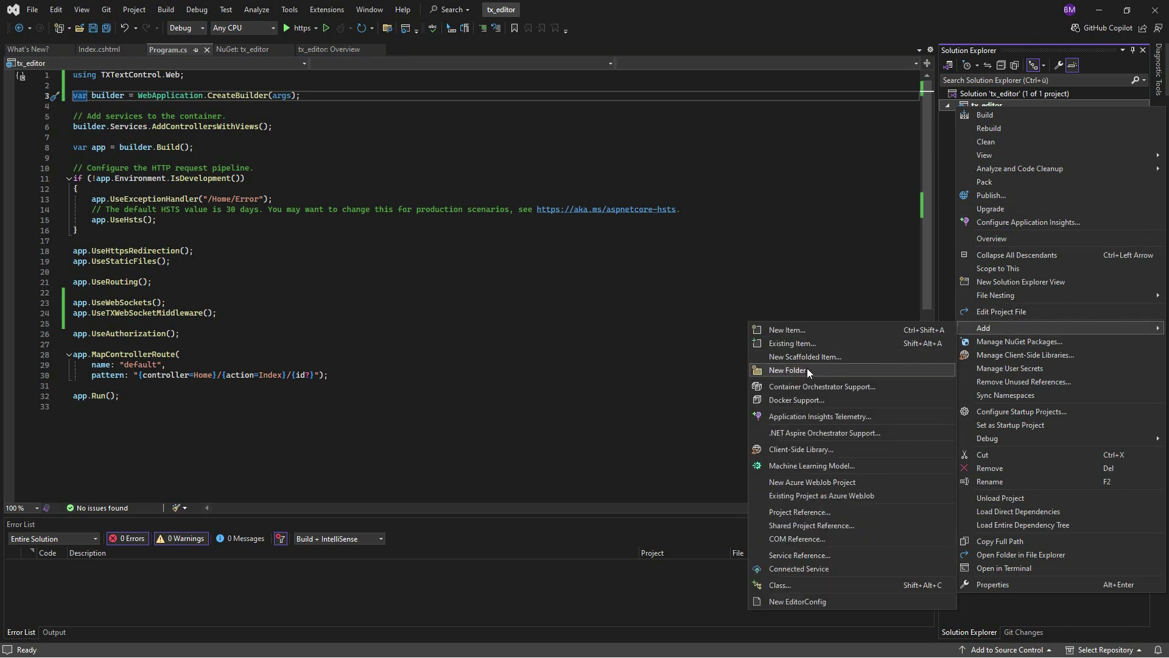
{"action": "left_click", "coordinate": [806, 369]}
{"action": "type", "text": "Documents"}
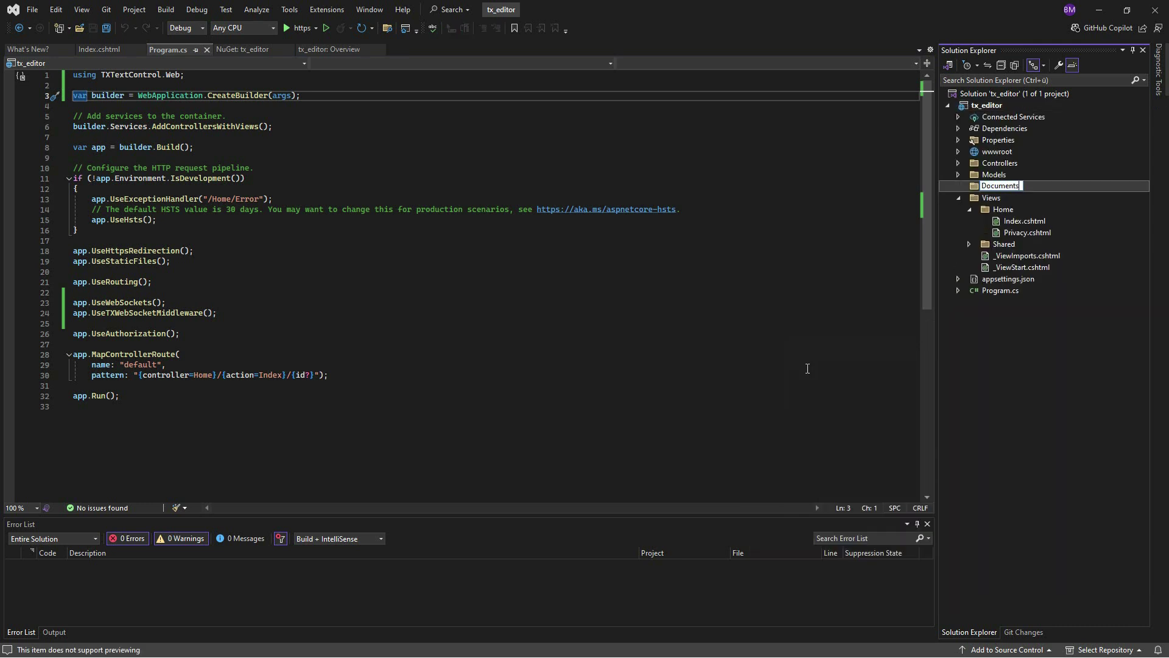
{"action": "key", "text": "Return"}
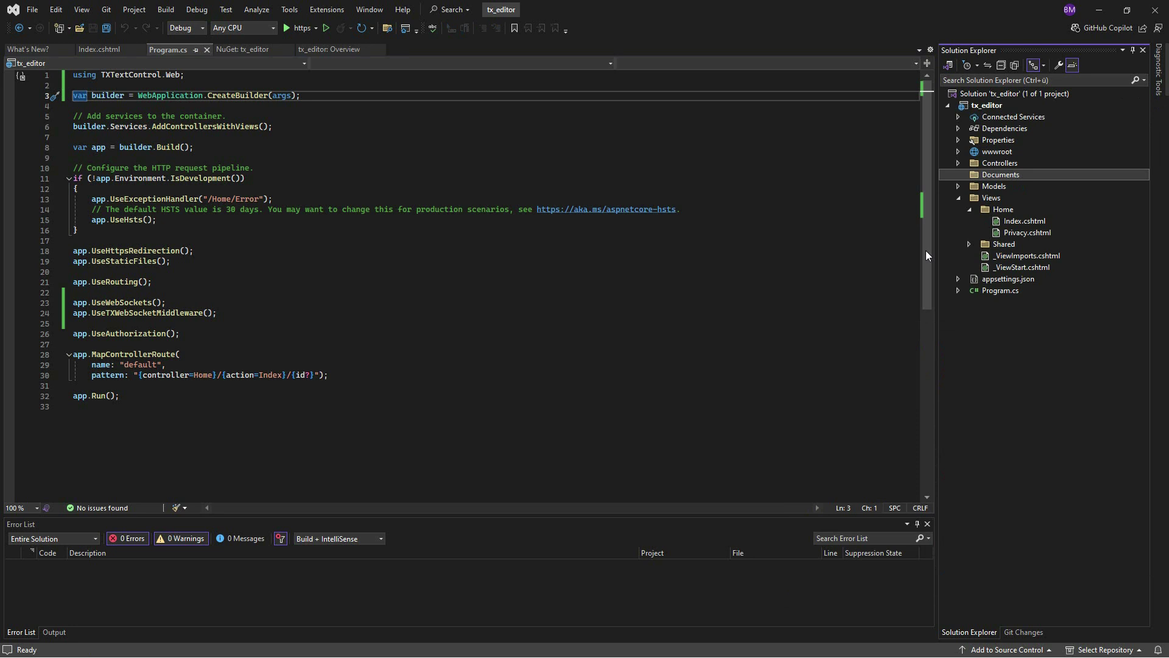
- Add the existing demo.tx sample file into the Documents folder
{"action": "right_click", "coordinate": [1011, 176]}
{"action": "mouse_move", "coordinate": [999, 214]}
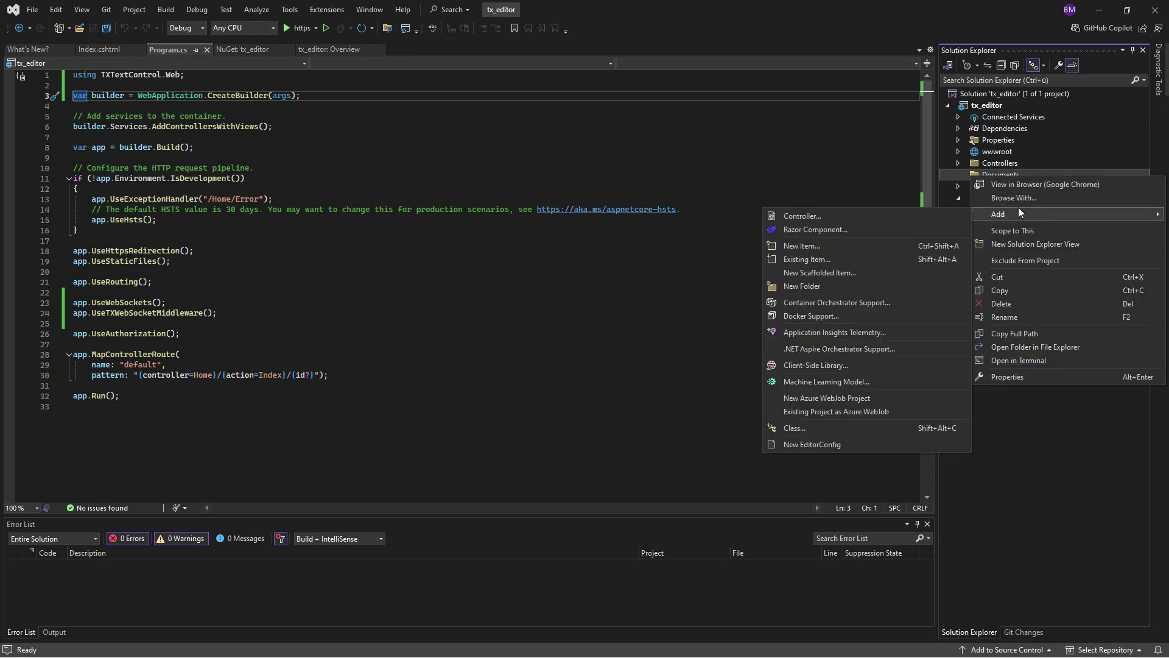
{"action": "left_click", "coordinate": [804, 259]}
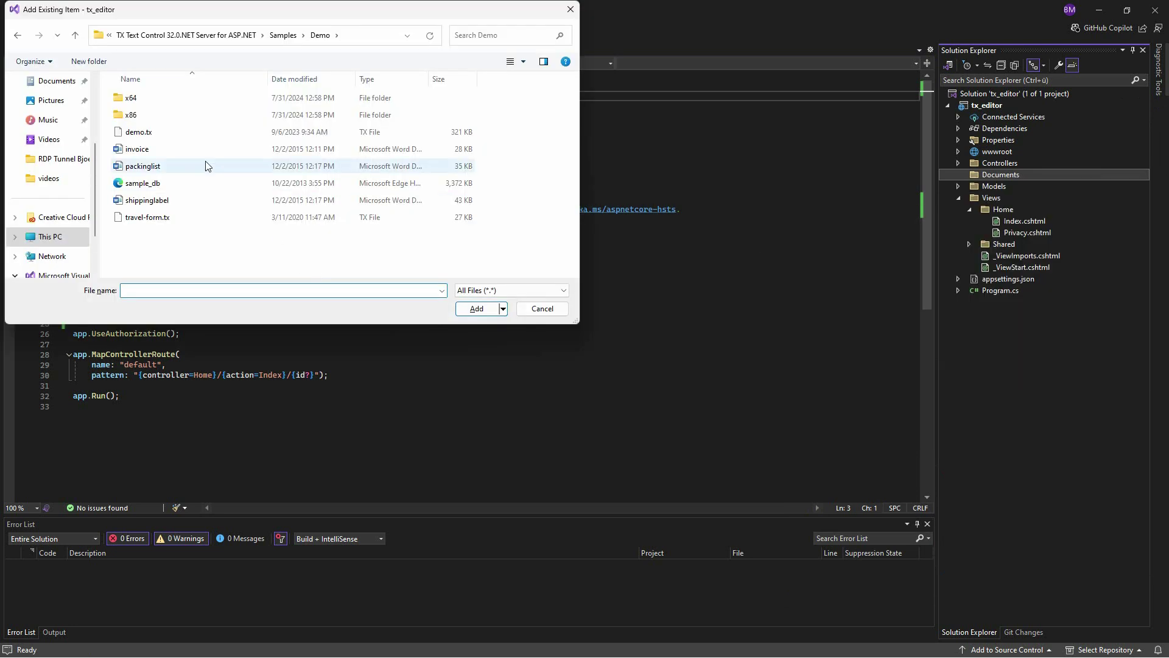
{"action": "double_click", "coordinate": [178, 134]}
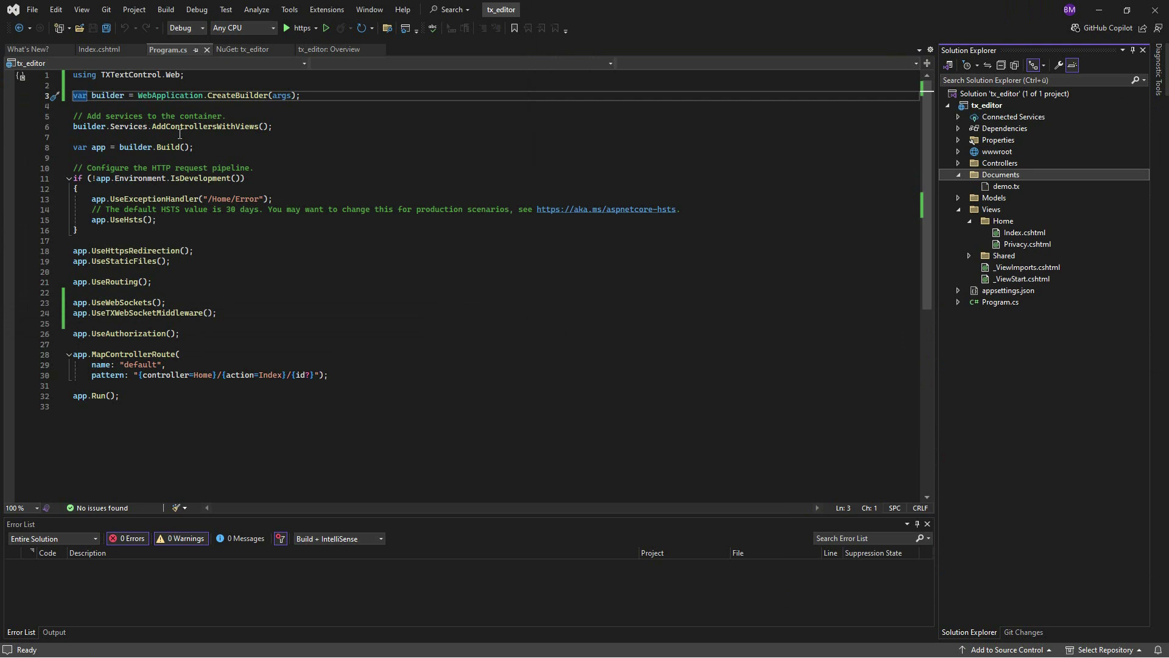
{"action": "left_click", "coordinate": [1005, 187]}
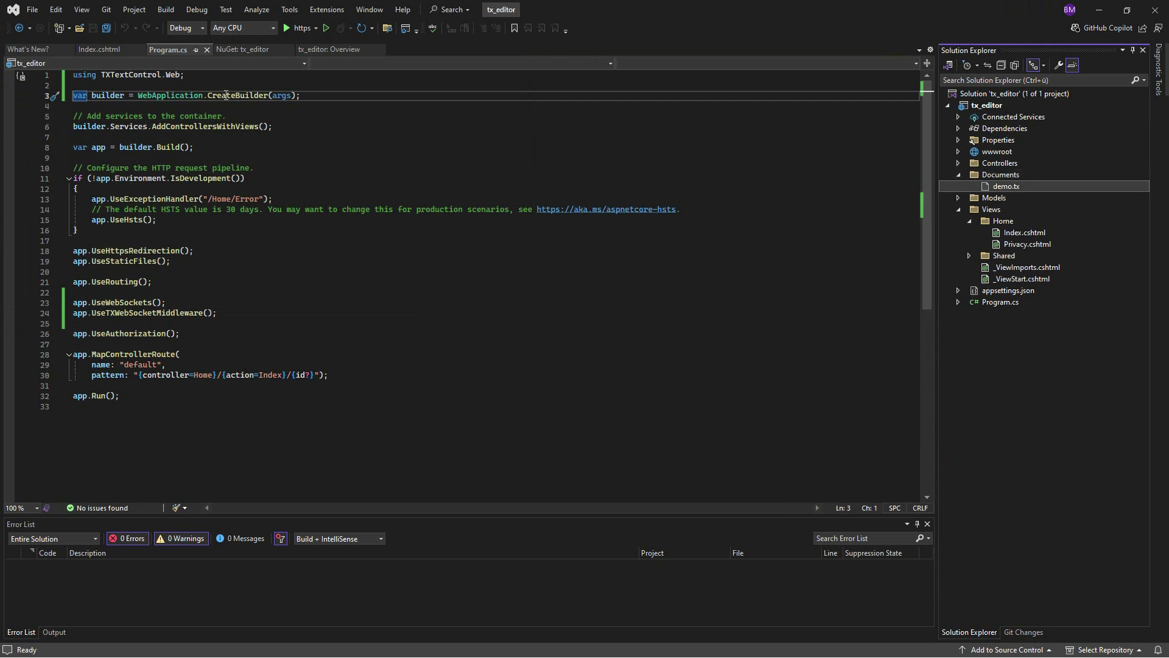
- Insert .LoadText("Documents/demo.tx", StreamType.InternalUnicodeFormat) before .Render() in Index.cshtml
{"action": "left_click", "coordinate": [99, 49]}
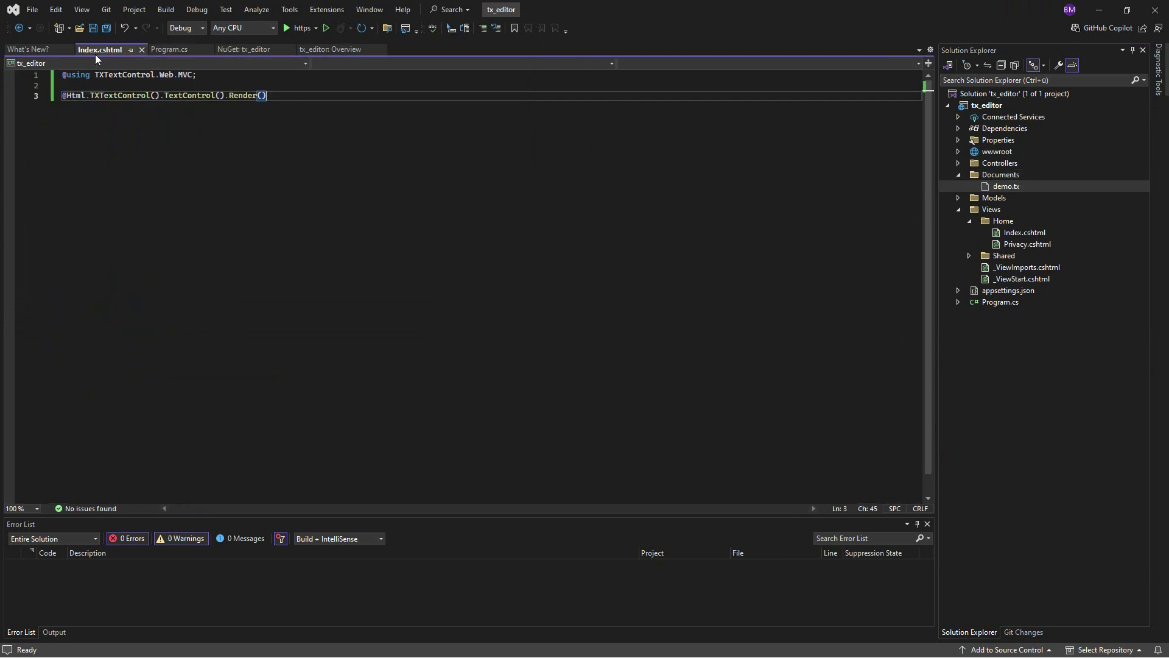
{"action": "double_click", "coordinate": [240, 95]}
{"action": "key", "text": "Left"}
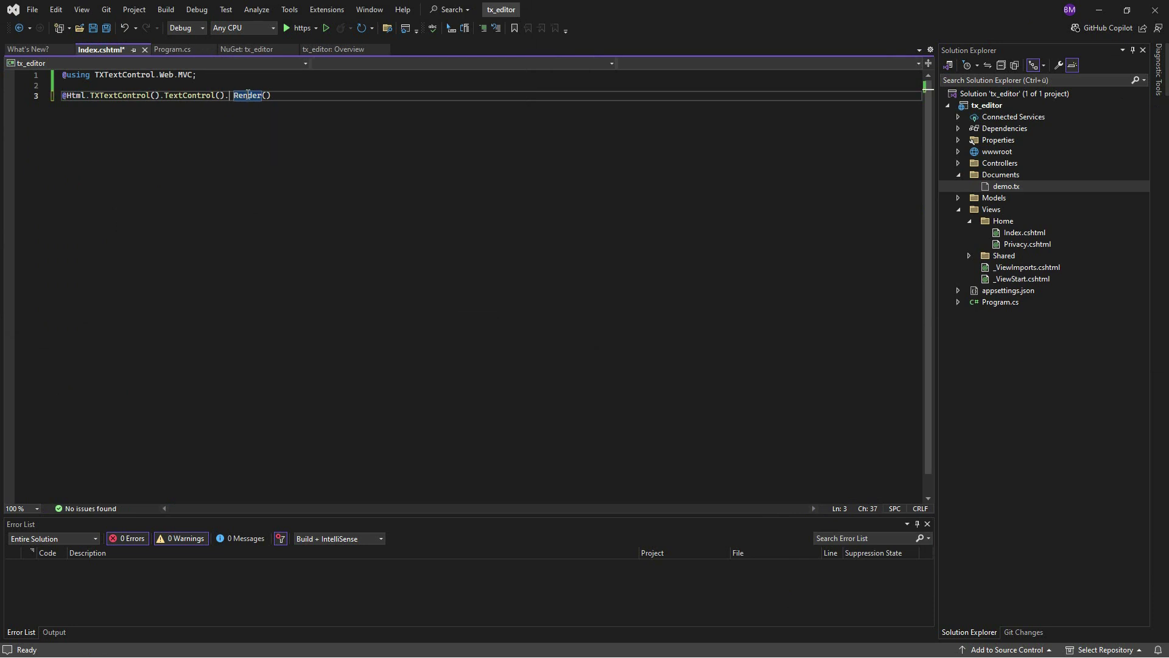
{"action": "key", "text": "Left"}
{"action": "type", "text": "Load"}
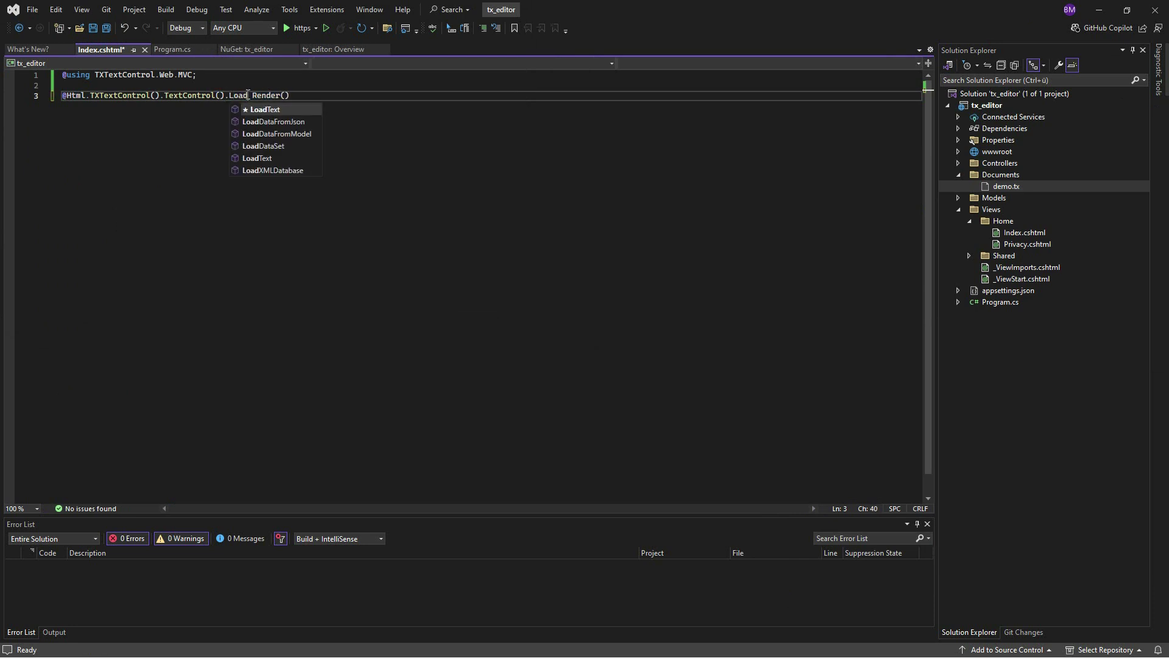
{"action": "key", "text": "Tab"}
{"action": "type", "text": "("}
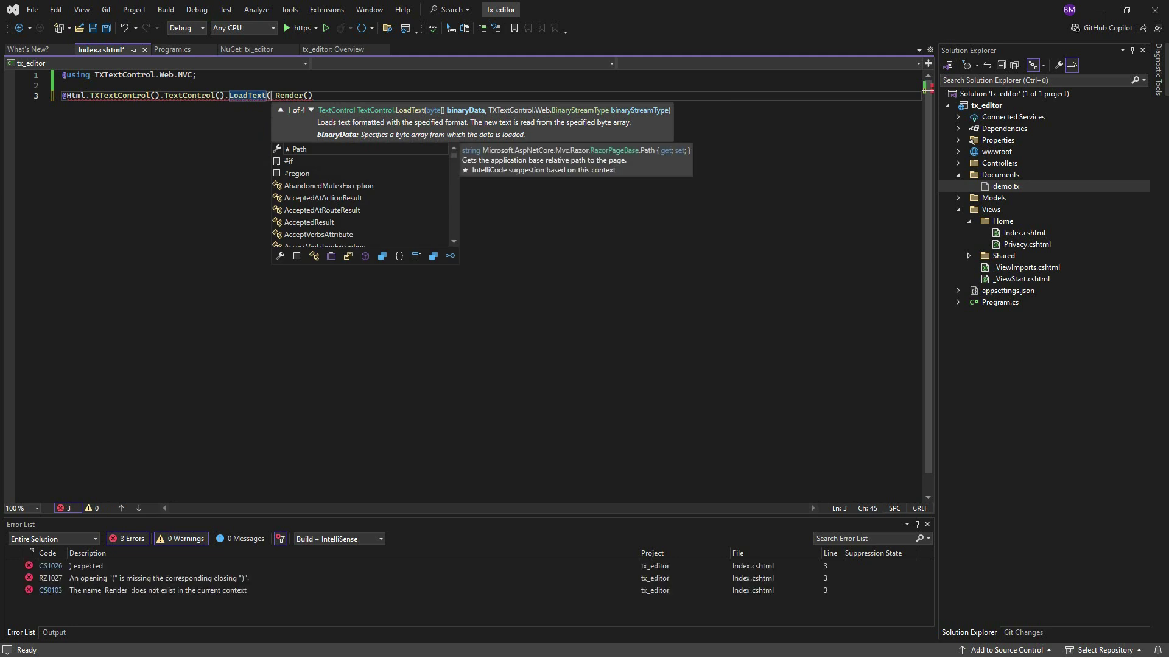
{"action": "type", "text": "\""}
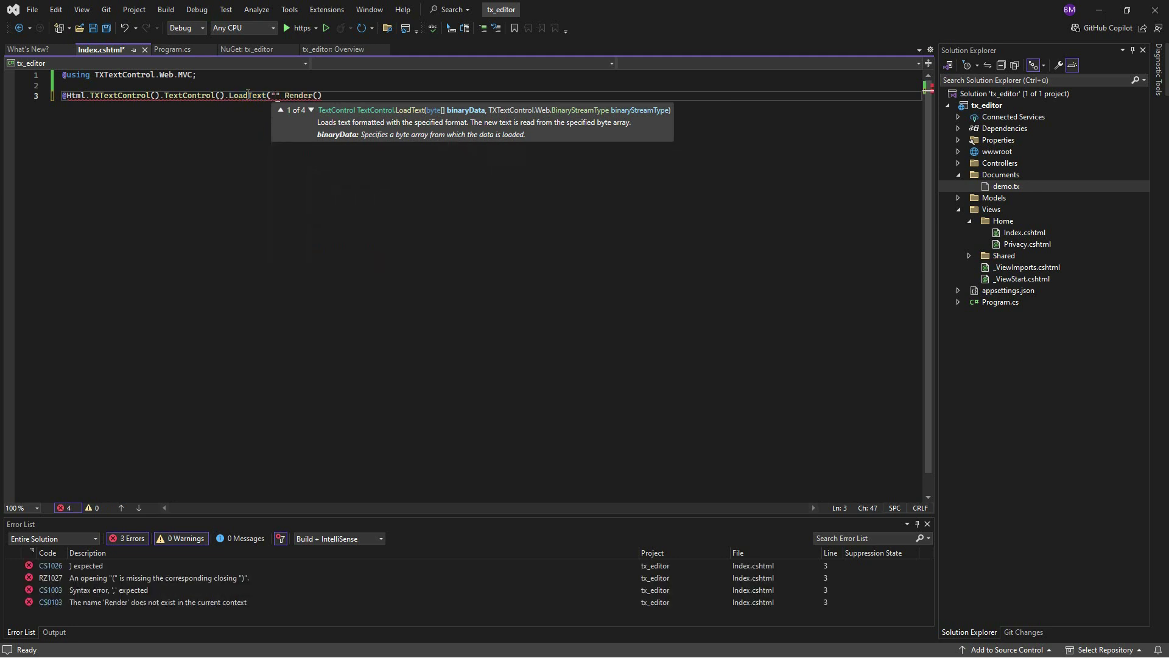
{"action": "type", "text": "Documents/"}
{"action": "type", "text": "demo.tx"}
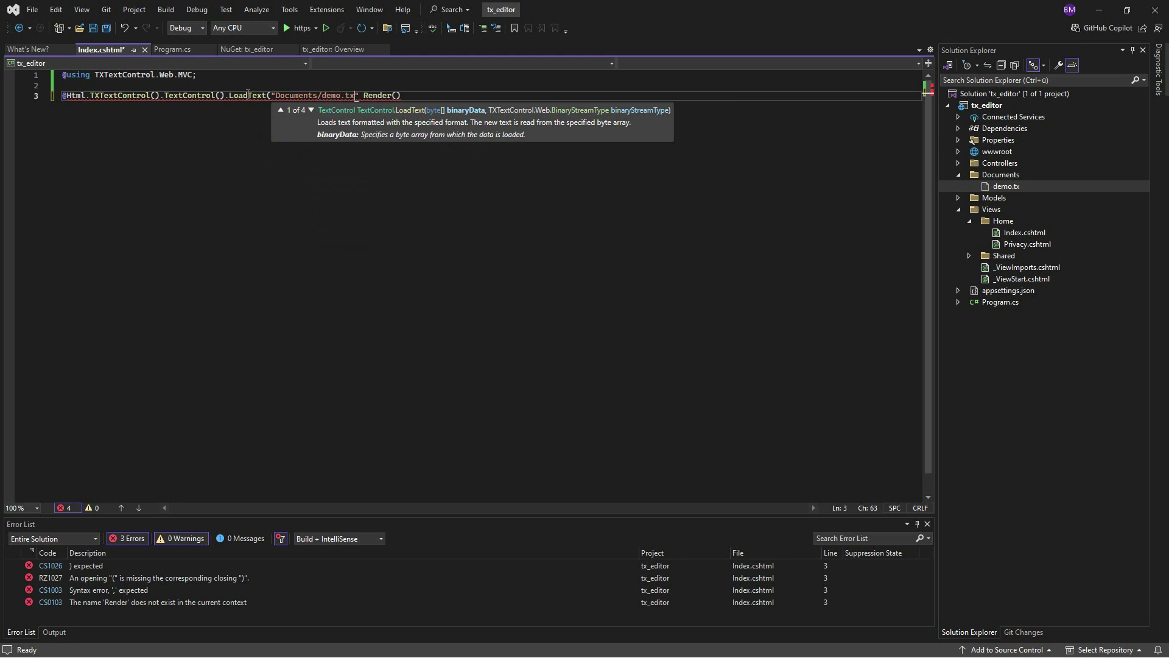
{"action": "type", "text": "\","}
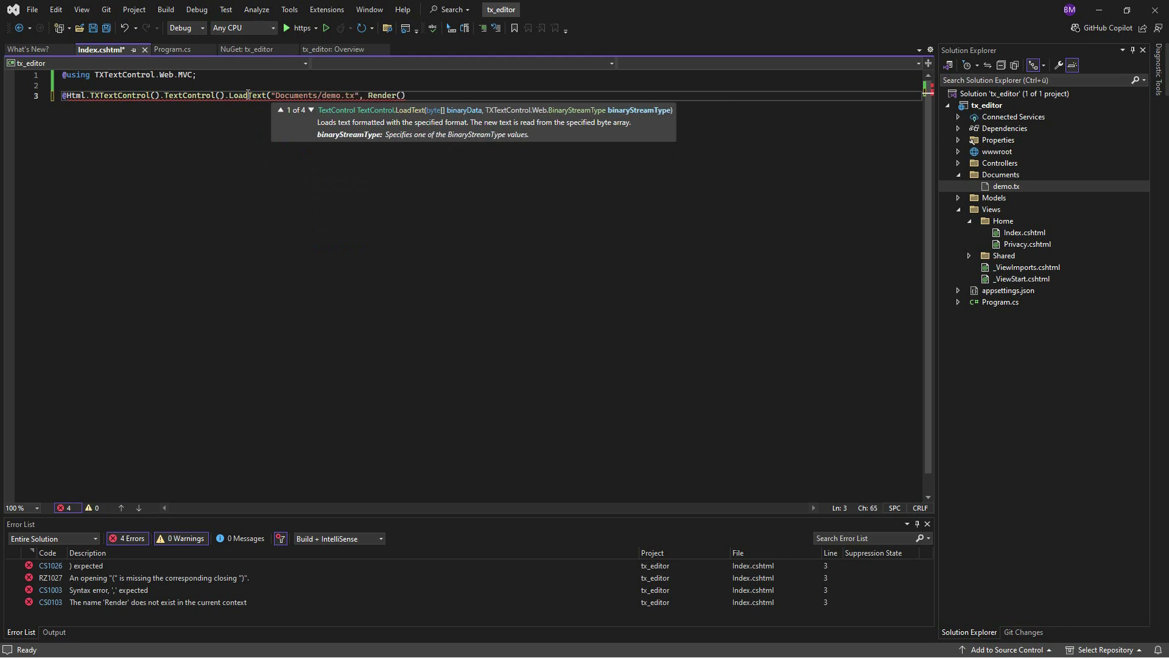
{"action": "key", "text": "Down"}
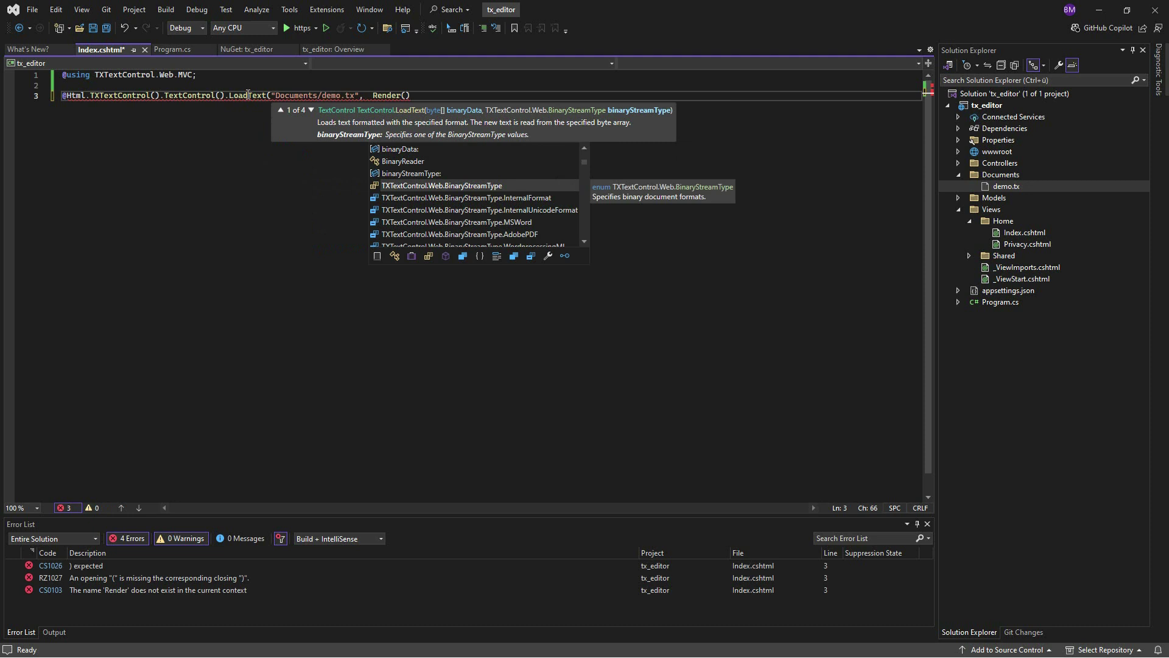
{"action": "key", "text": "Tab"}
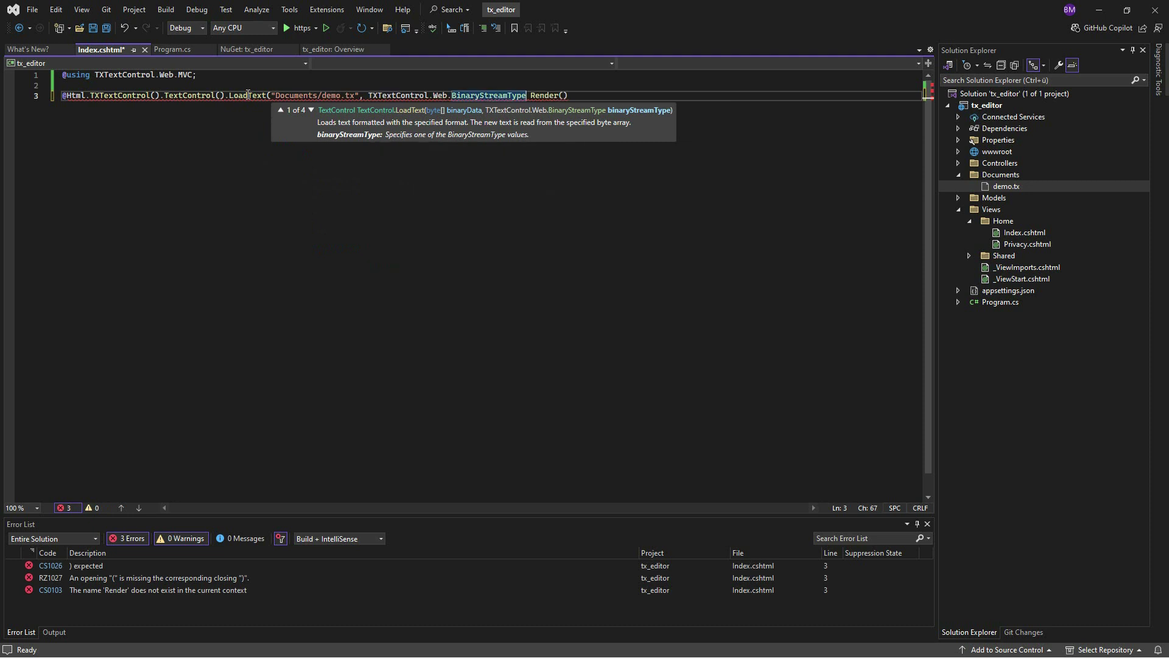
{"action": "key", "text": "BackSpace"}
{"action": "key", "text": "BackSpace"}
{"action": "key", "text": "BackSpace"}
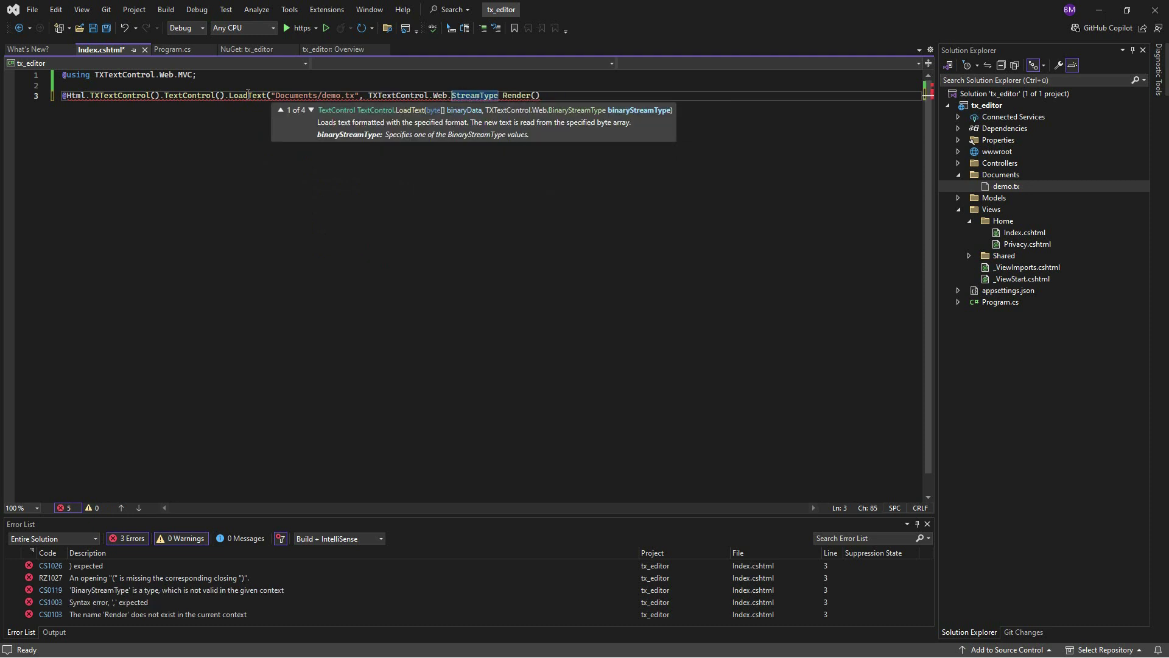
{"action": "type", "text": "StreamType."}
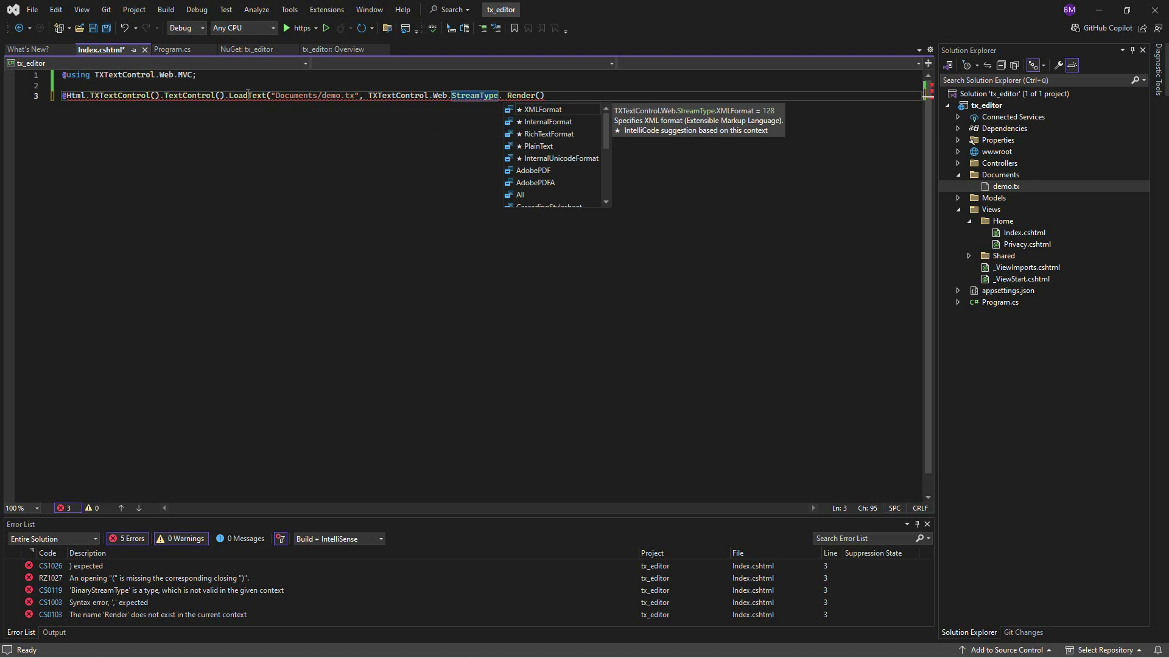
{"action": "key", "text": "Down"}
{"action": "key", "text": "Down"}
{"action": "key", "text": "Down"}
{"action": "key", "text": "Down"}
{"action": "key", "text": "Tab"}
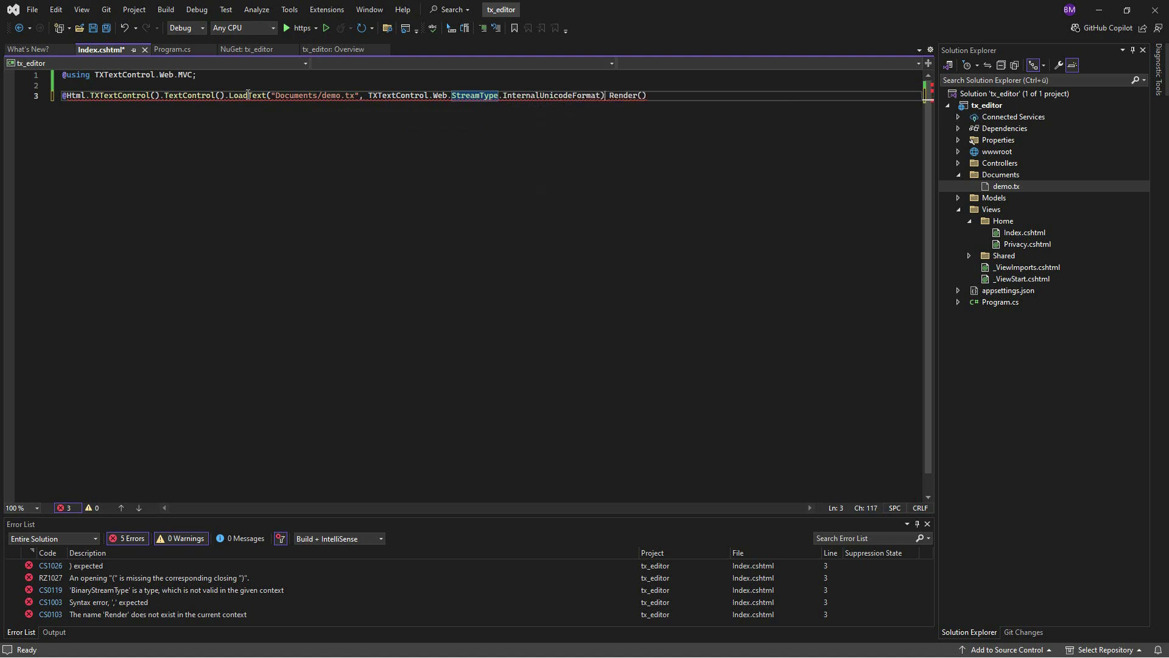
{"action": "type", "text": "."}
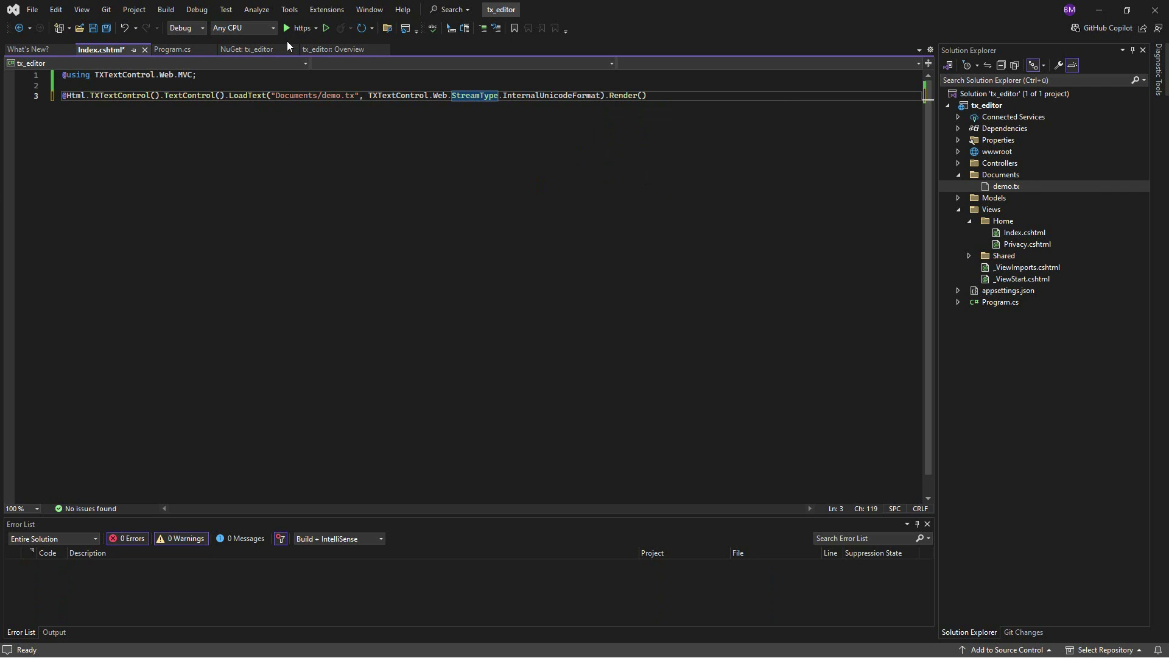
{"action": "left_click", "coordinate": [290, 28]}
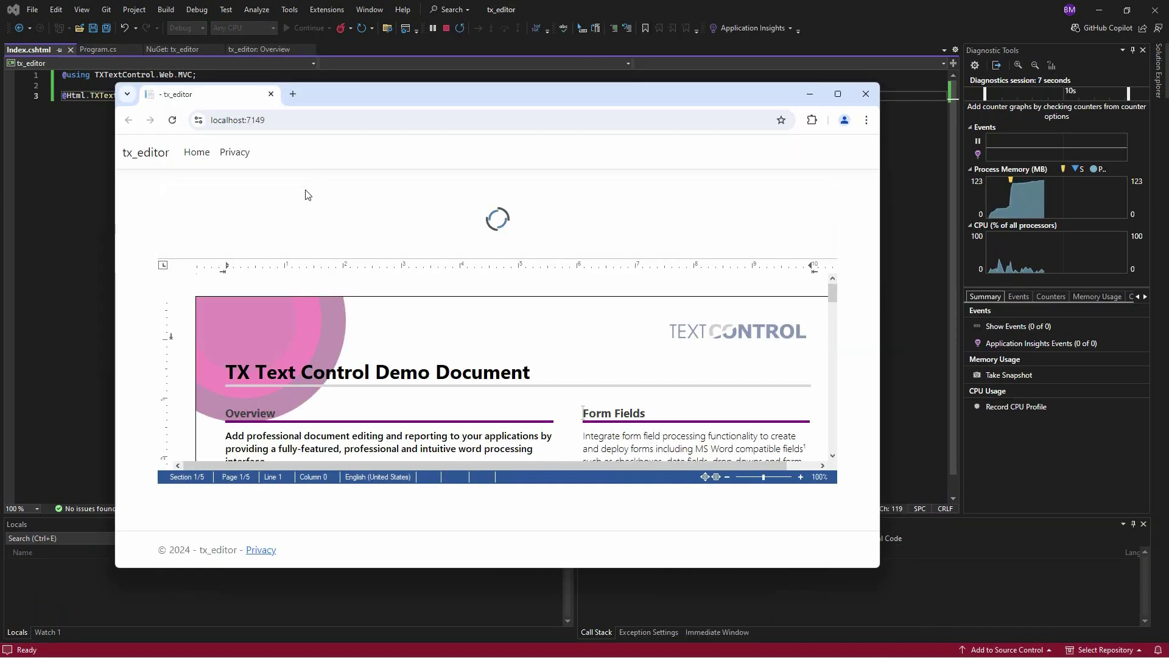
{"action": "left_click", "coordinate": [425, 374]}
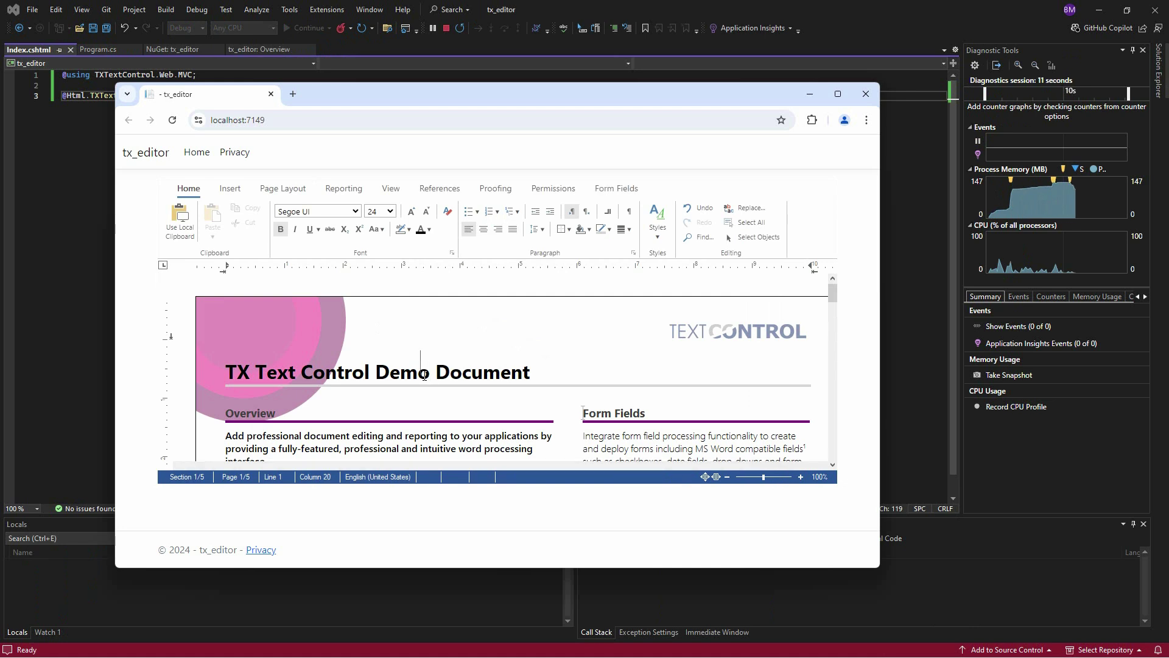
{"action": "scroll", "coordinate": [424, 375], "scroll_direction": "down", "scroll_amount": 3}
{"action": "scroll", "coordinate": [425, 375], "scroll_direction": "down", "scroll_amount": 5}
{"action": "scroll", "coordinate": [425, 374], "scroll_direction": "down", "scroll_amount": 3}
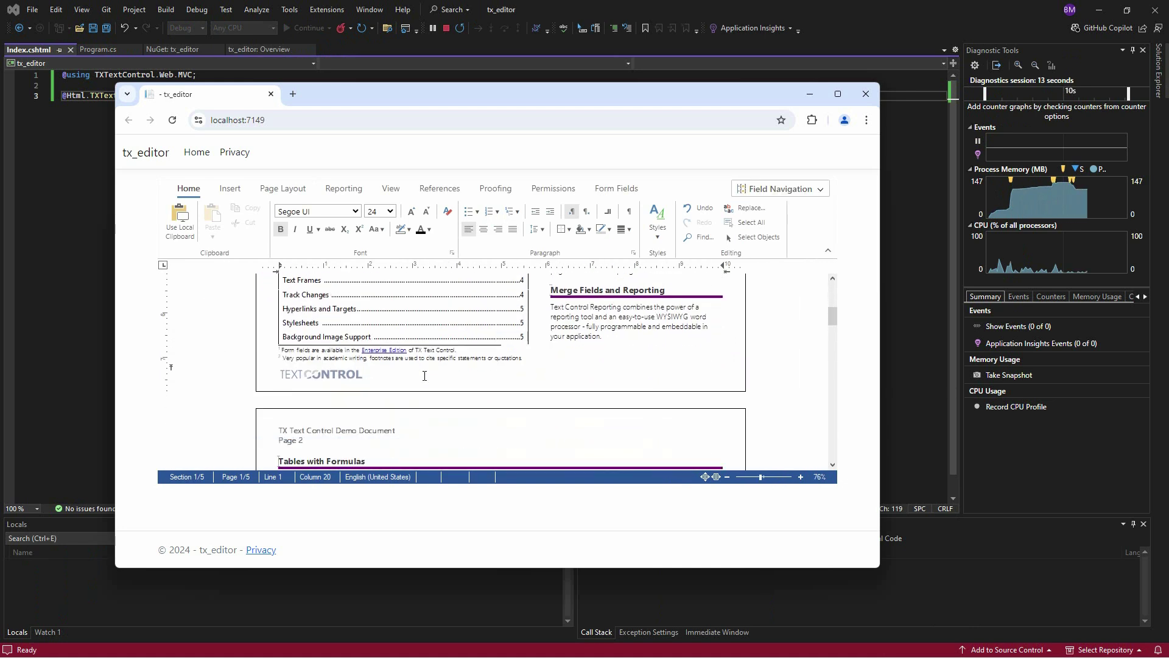
{"action": "scroll", "coordinate": [425, 375], "scroll_direction": "down", "scroll_amount": 3}
{"action": "scroll", "coordinate": [425, 375], "scroll_direction": "down", "scroll_amount": 3}
{"action": "scroll", "coordinate": [424, 375], "scroll_direction": "down", "scroll_amount": 2}
{"action": "scroll", "coordinate": [425, 376], "scroll_direction": "down", "scroll_amount": 2}
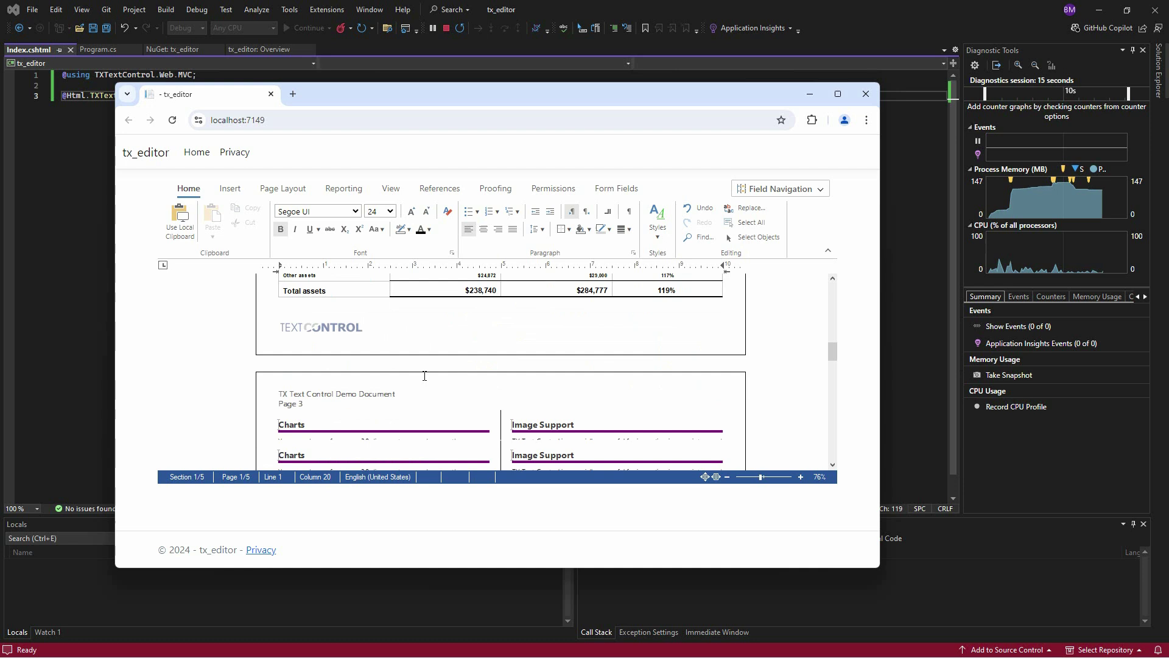
{"action": "scroll", "coordinate": [425, 375], "scroll_direction": "down", "scroll_amount": 3}
{"action": "scroll", "coordinate": [424, 375], "scroll_direction": "down", "scroll_amount": 3}
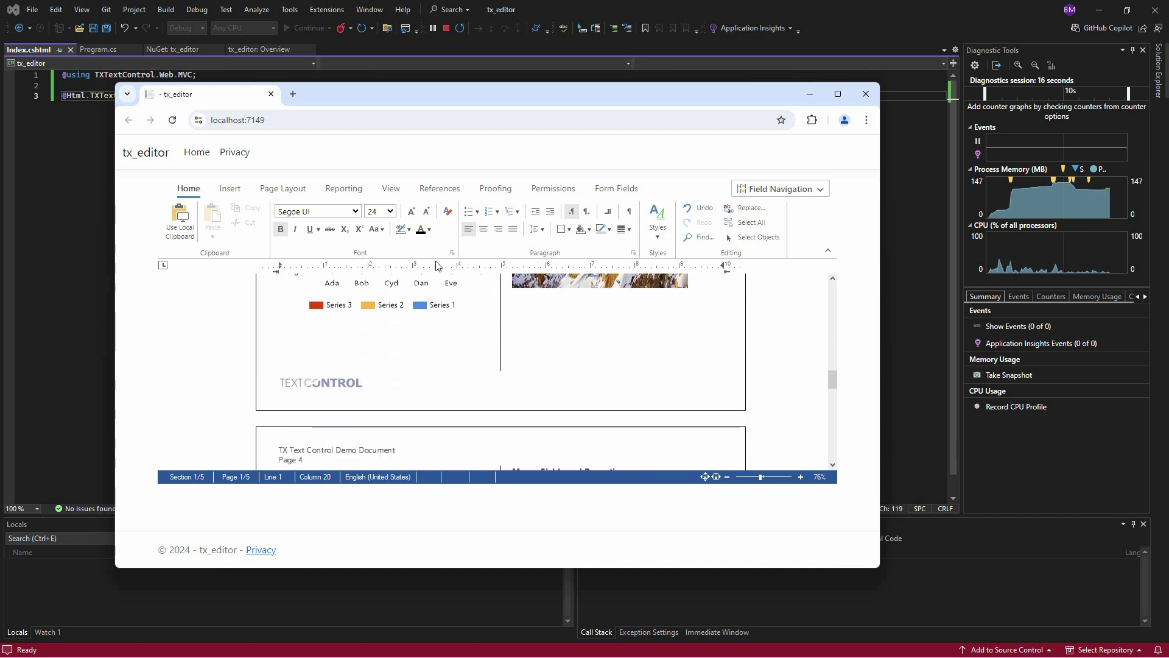
{"action": "left_click", "coordinate": [446, 28]}
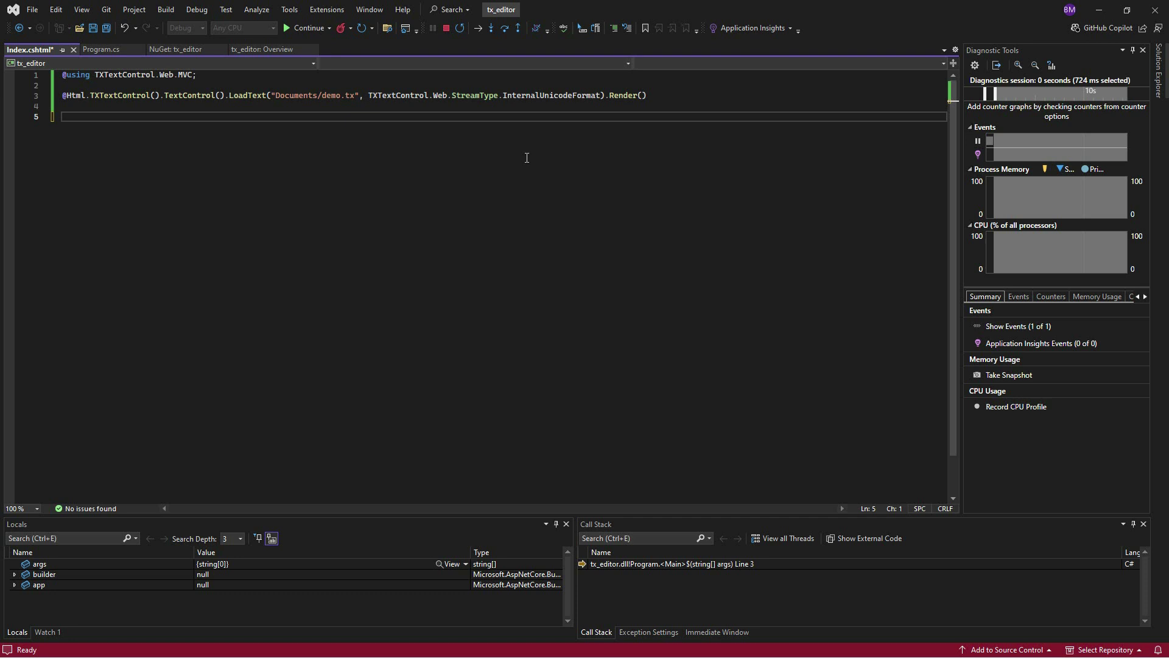
- Paste an Insert Table button and add an insertTable script calling TXTextControl.tables.add(5, 5, 10)
{"action": "key", "text": "Return"}
{"action": "type", "text": "<input type=\"button\" onclick=\"insertTable()\" value=\"Insert Table\" />"}
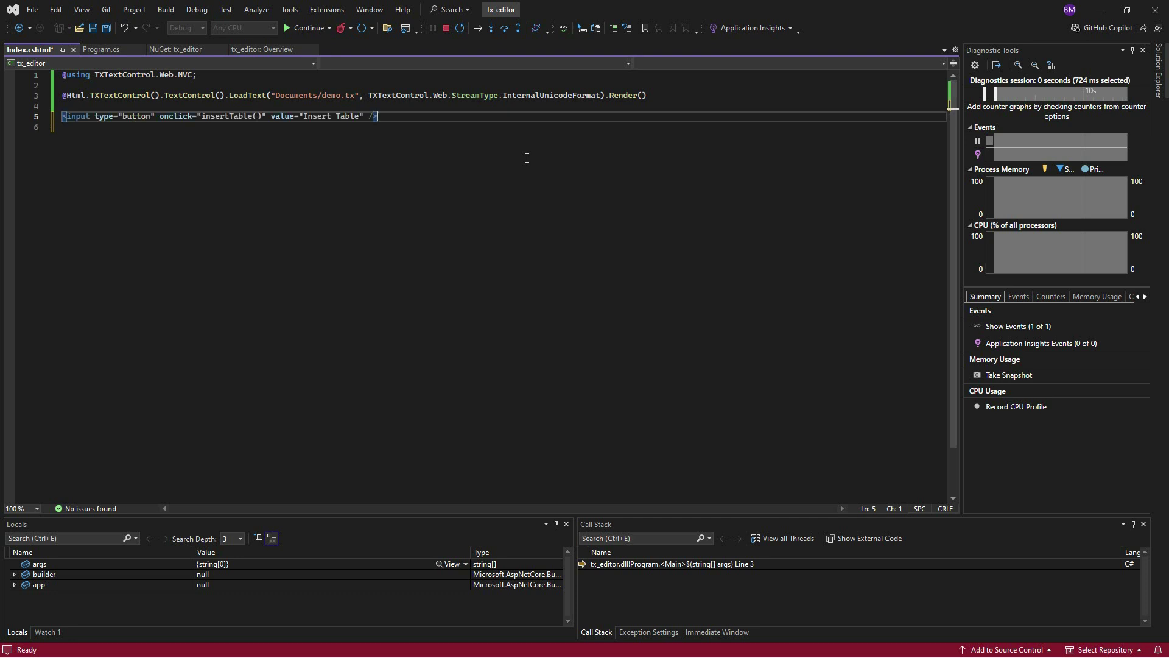
{"action": "key", "text": "Return"}
{"action": "key", "text": "Return"}
{"action": "type", "text": "<"}
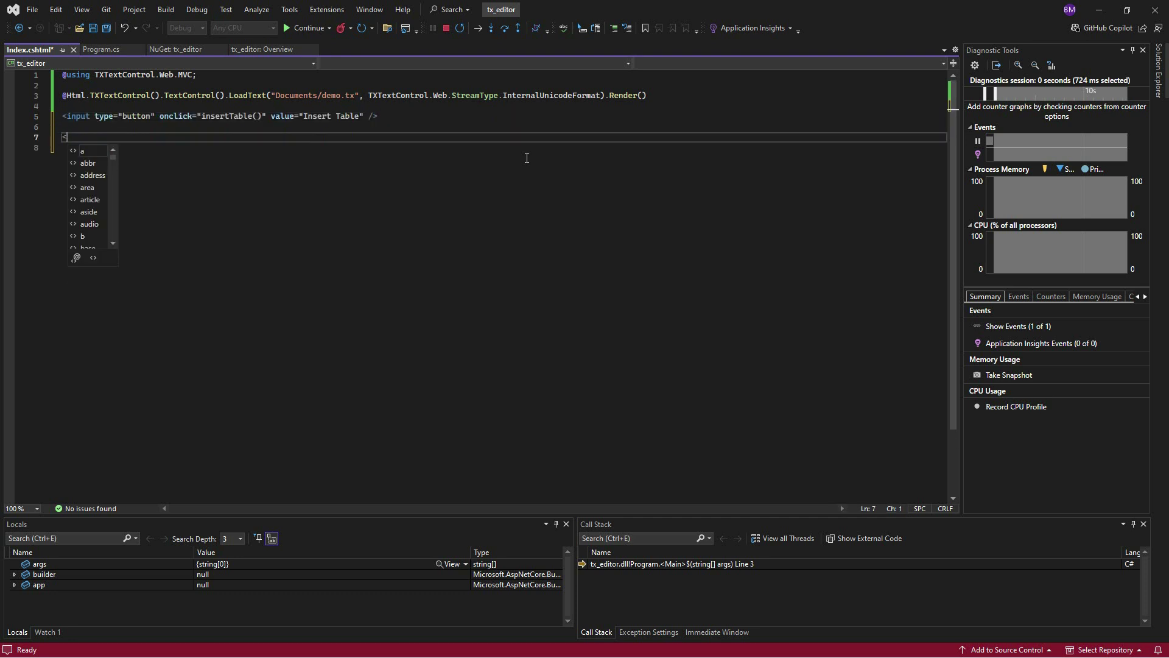
{"action": "type", "text": "script>"}
{"action": "key", "text": "Return"}
{"action": "key", "text": "Return"}
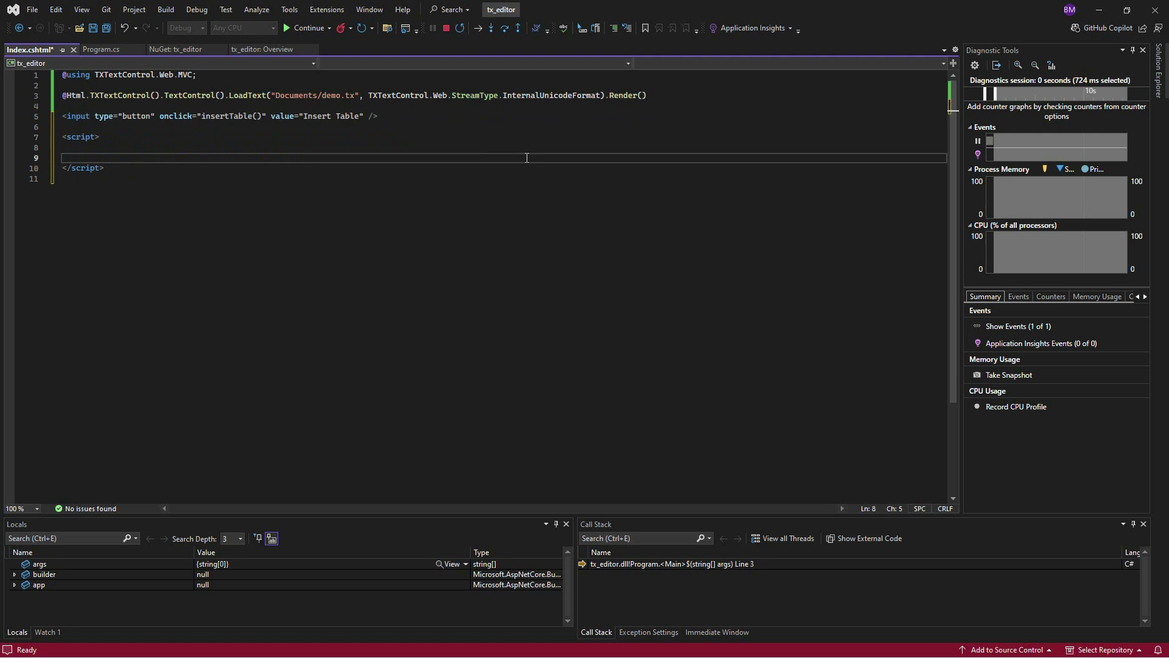
{"action": "key", "text": "Return"}
{"action": "type", "text": "ction "}
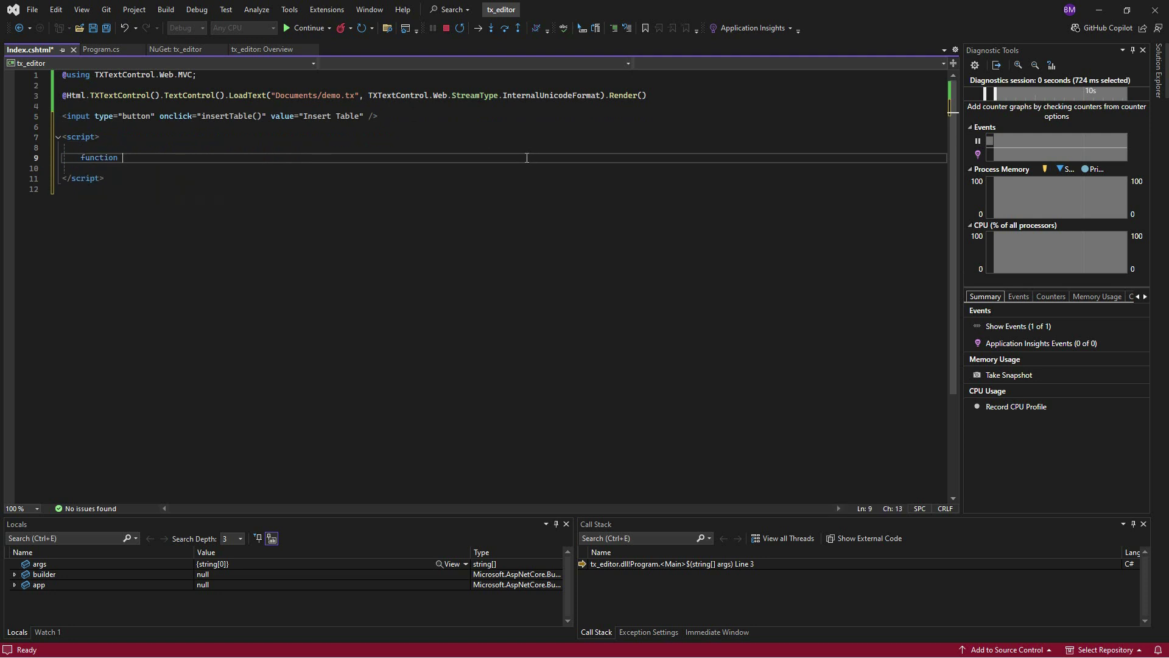
{"action": "type", "text": "insertTable"}
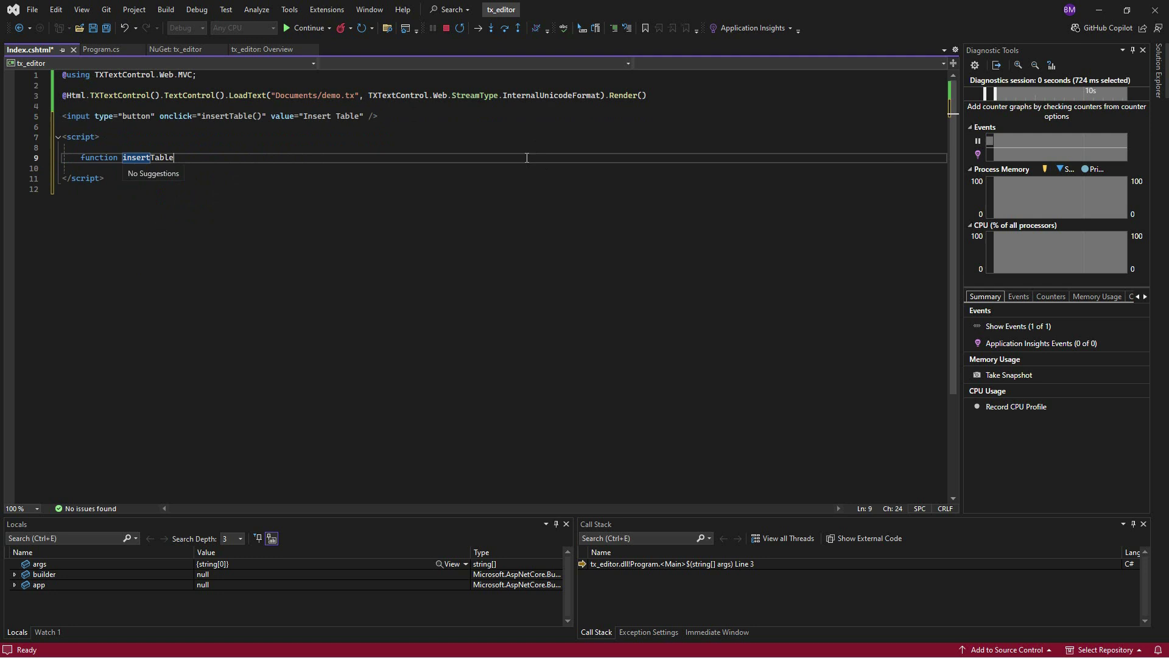
{"action": "type", "text": "() {"}
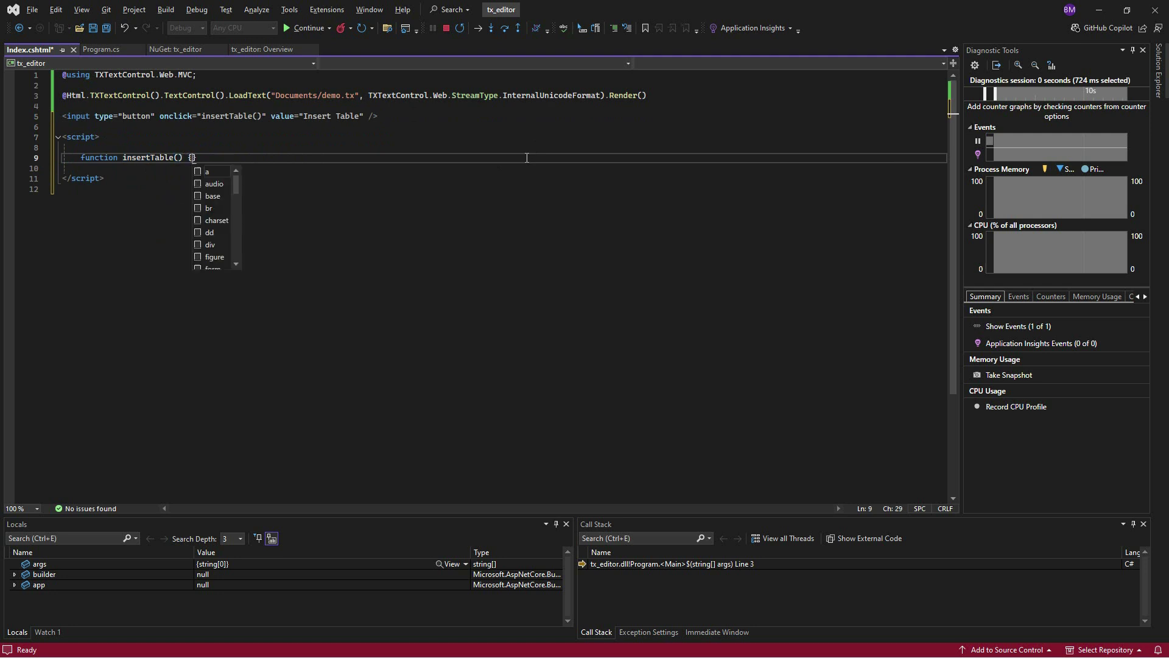
{"action": "key", "text": "Return"}
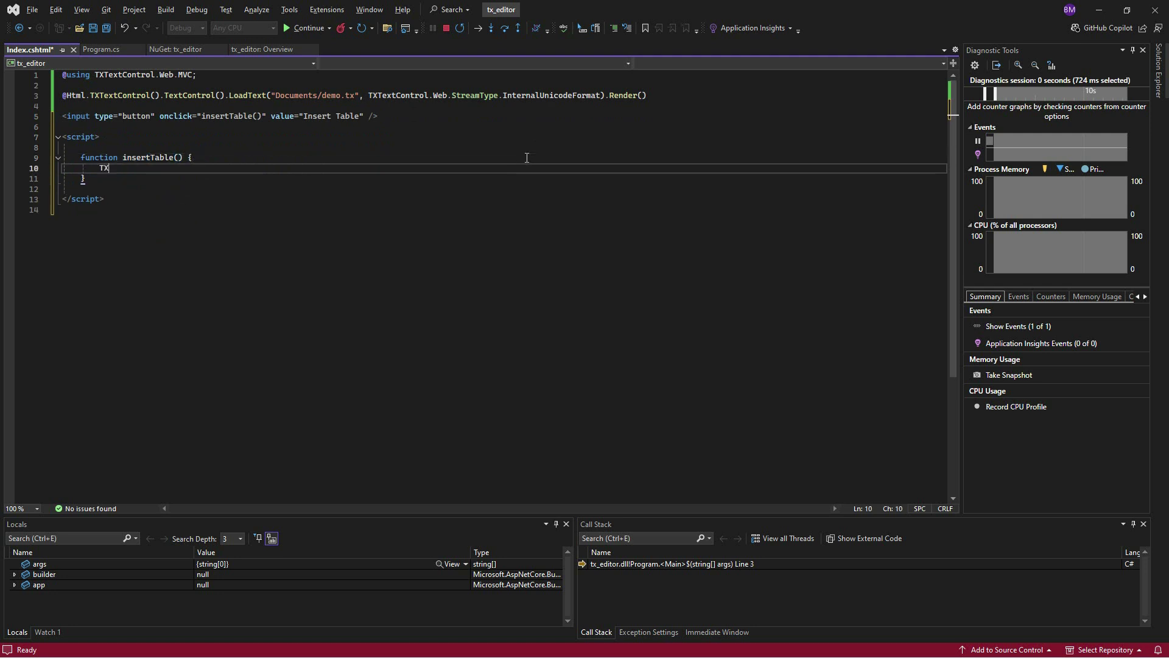
{"action": "type", "text": "tControl.tables"}
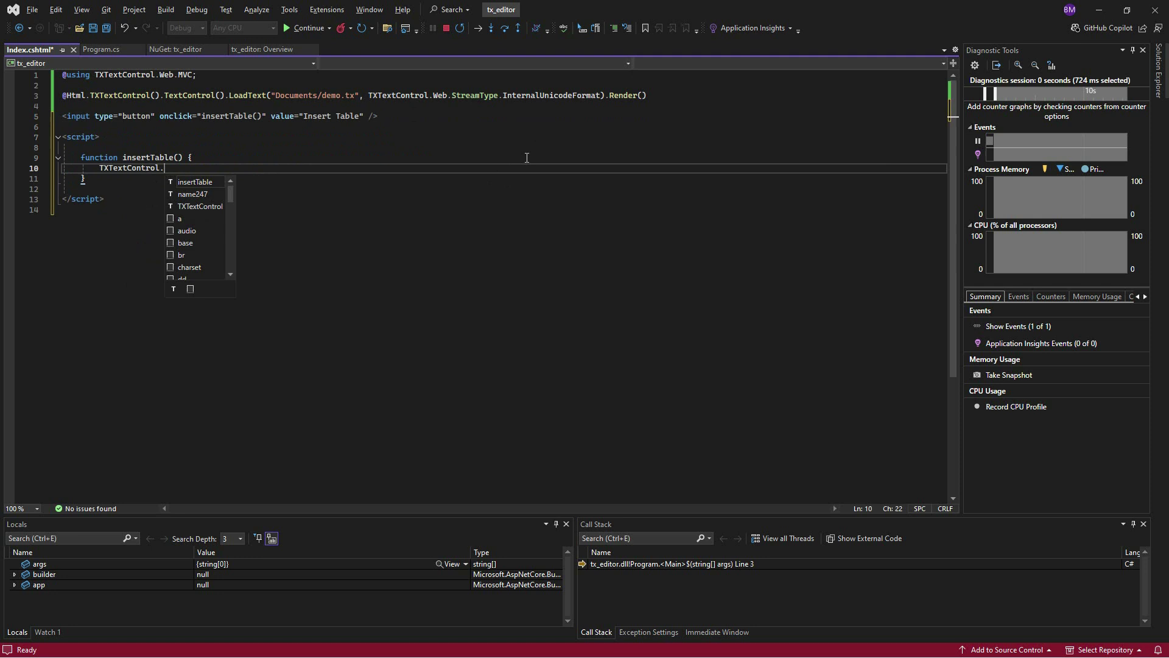
{"action": "type", "text": ".add("}
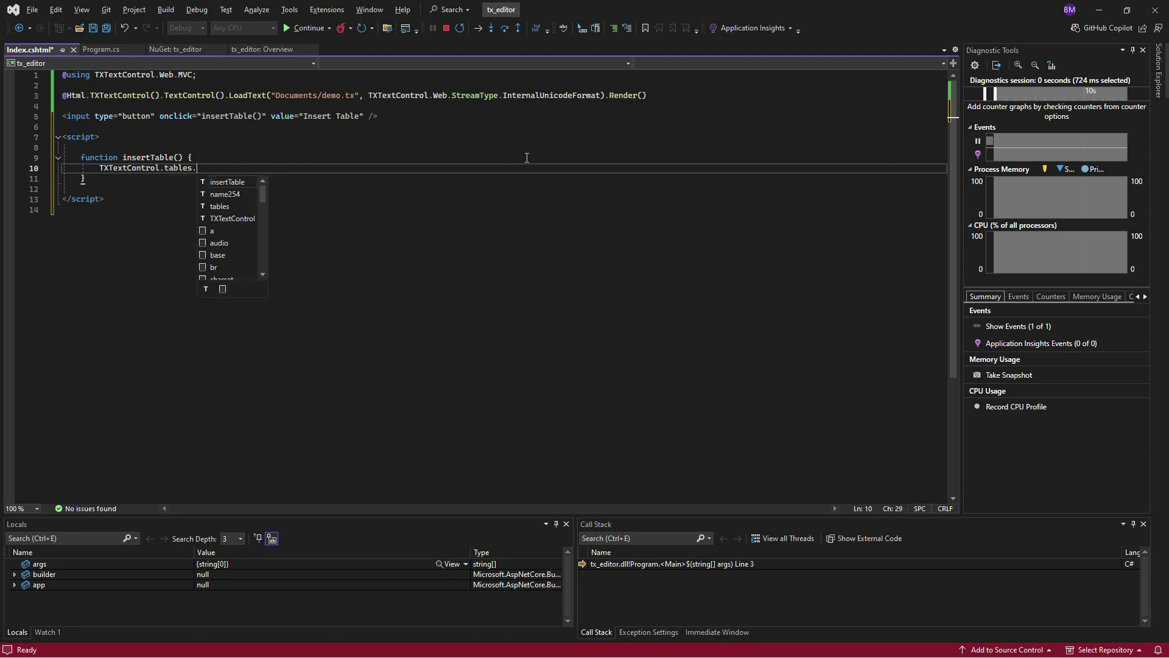
{"action": "type", "text": "5,5,10"}
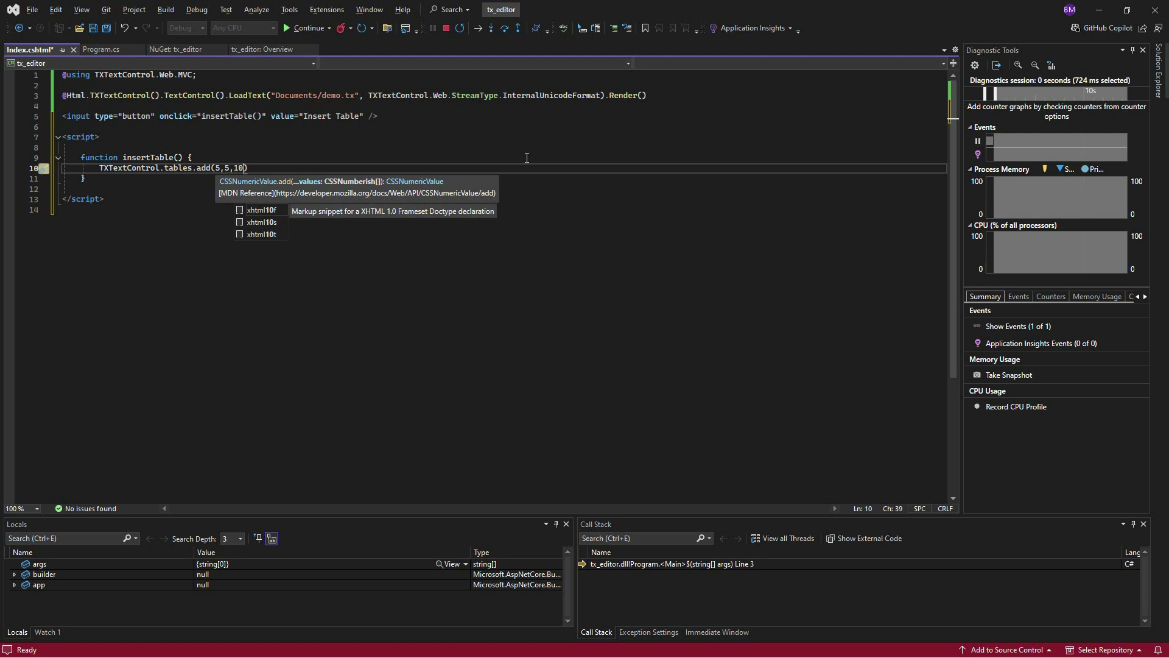
{"action": "key", "text": "End"}
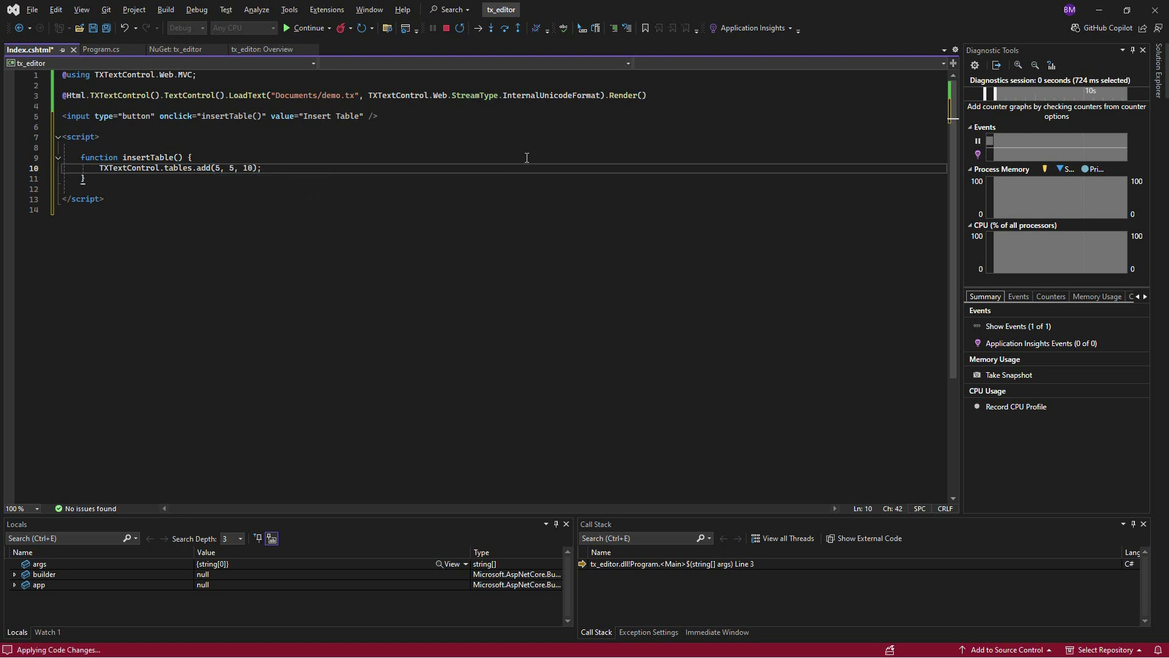
- Apply the code changes and insert a table after the Overview paragraph in the browser
{"action": "key", "text": "F5"}
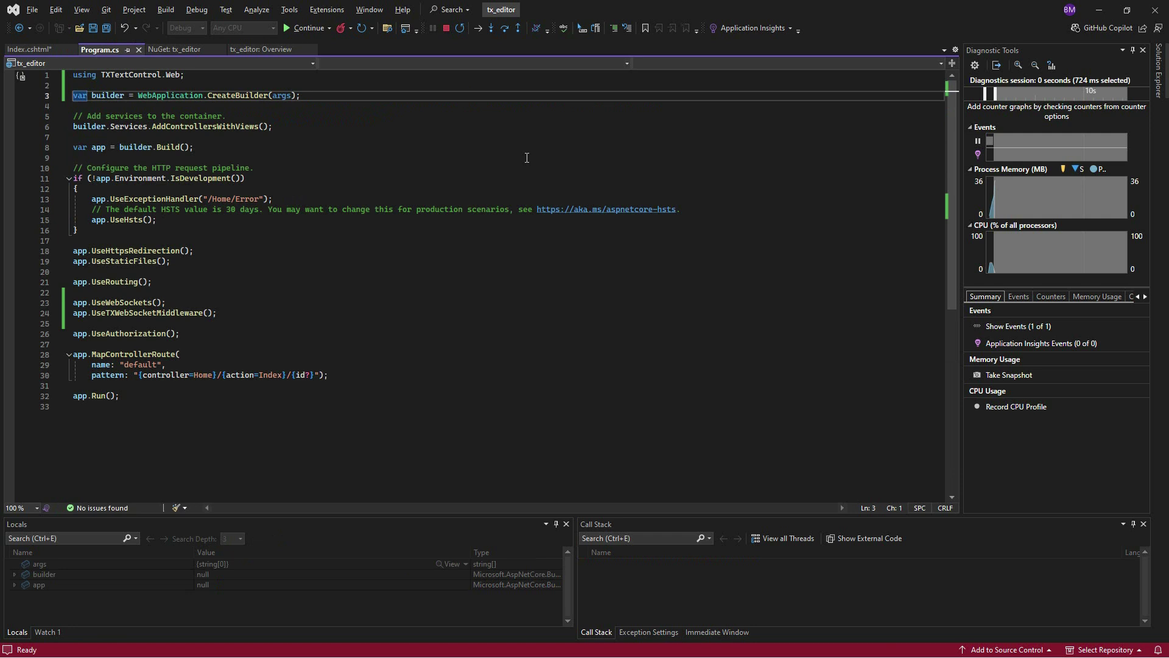
{"action": "left_click", "coordinate": [469, 406]}
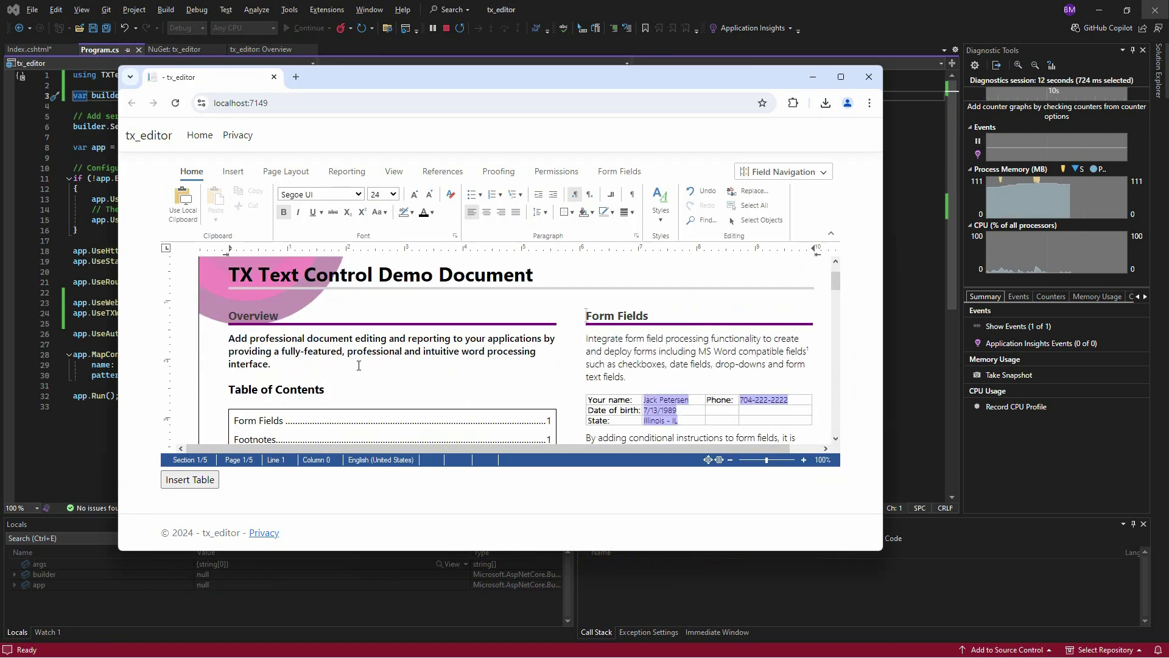
{"action": "left_click", "coordinate": [189, 480]}
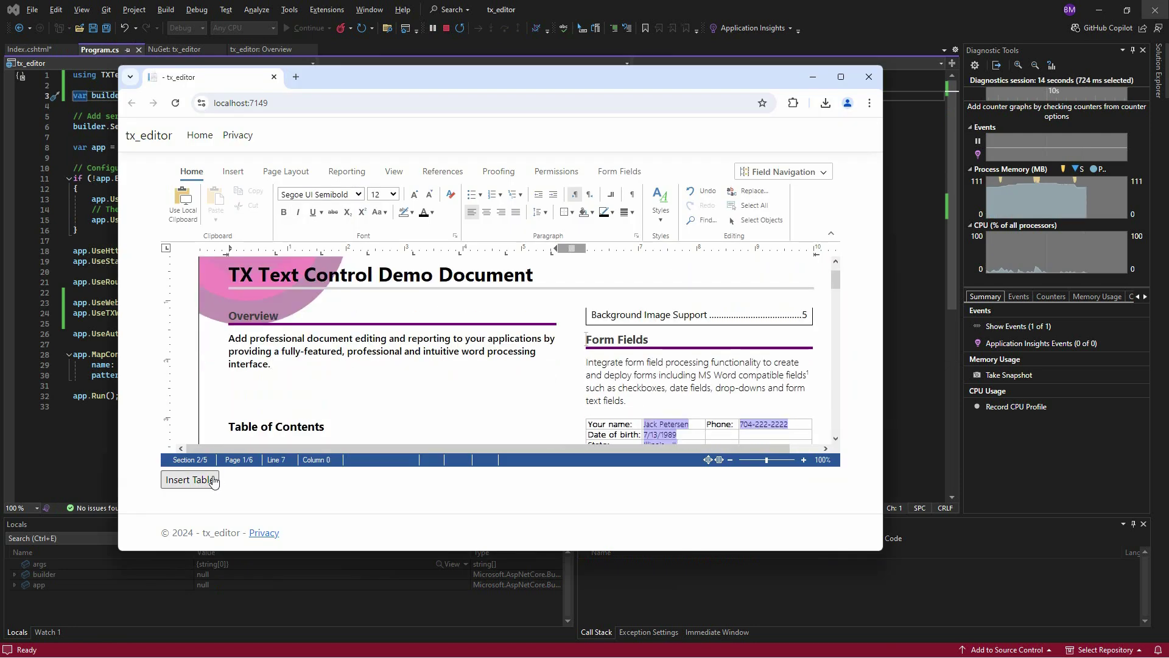
{"action": "left_click", "coordinate": [259, 400]}
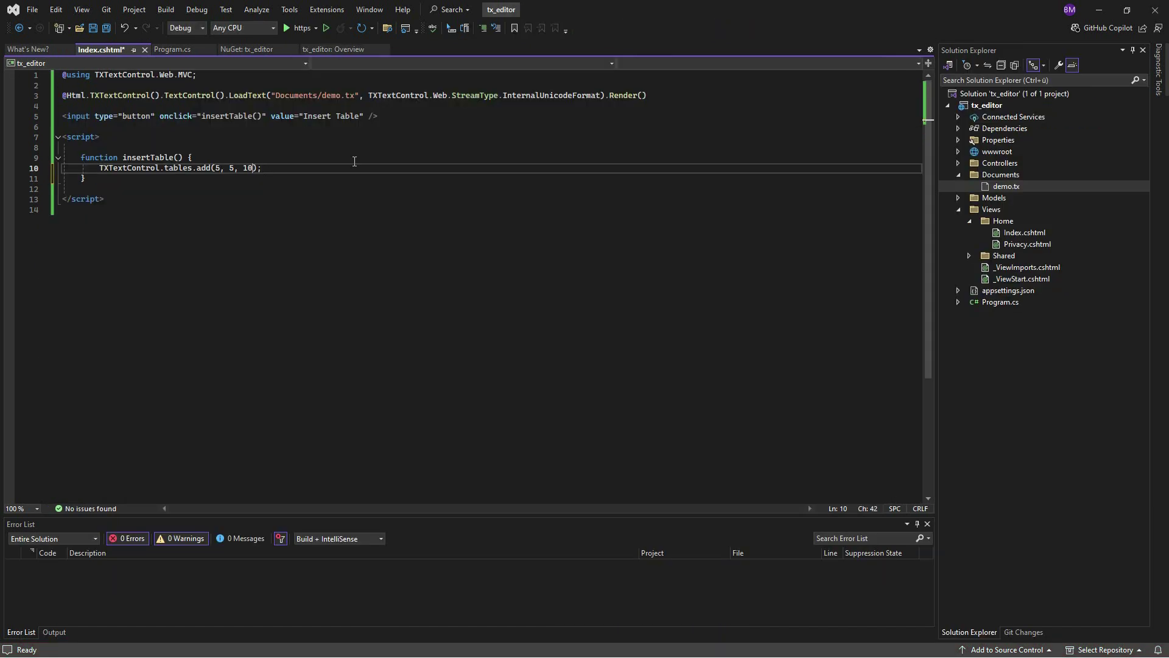
{"action": "type", "text": ", added => {"}
- Add an 'added' callback setting every new table cell to "Cell text", then save with Ctrl+S
{"action": "key", "text": "Return"}
{"action": "key", "text": "Return"}
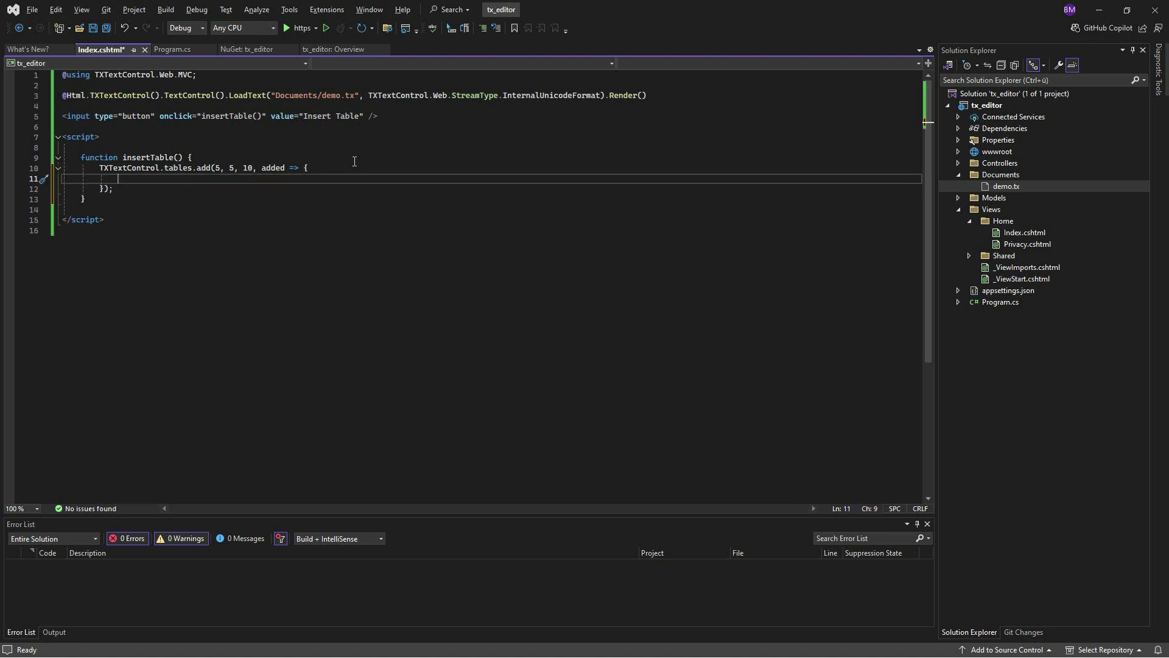
{"action": "type", "text": "if (added) {"}
{"action": "key", "text": "Return"}
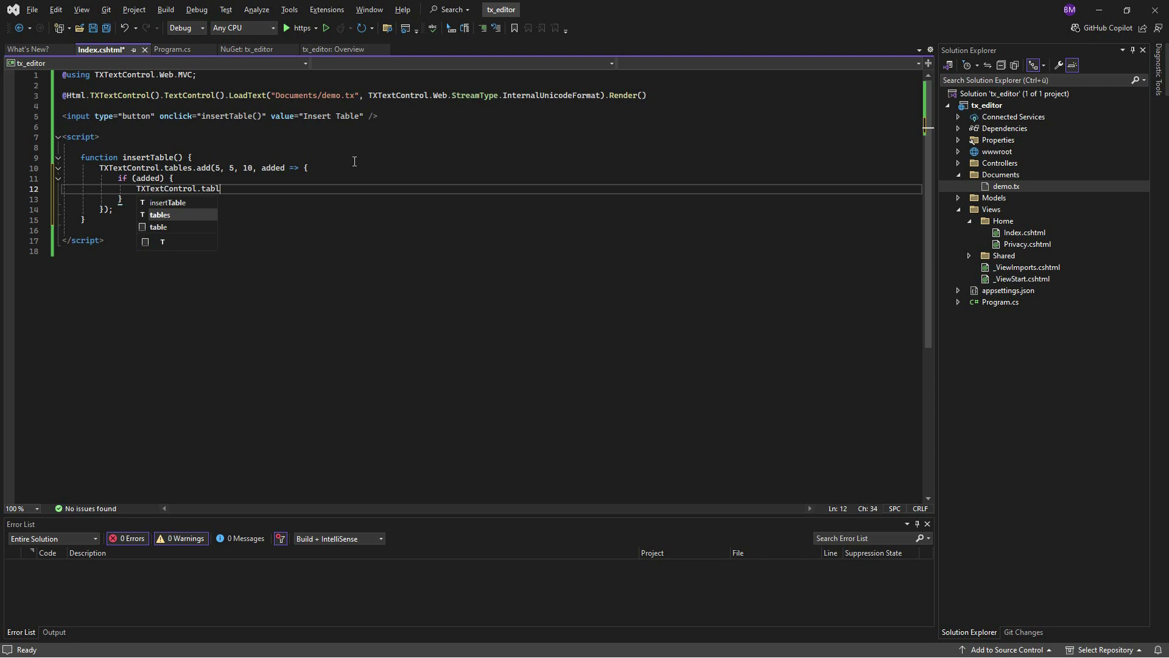
{"action": "type", "text": "TXTextControl.tables.getItem(table => {                                  }"}
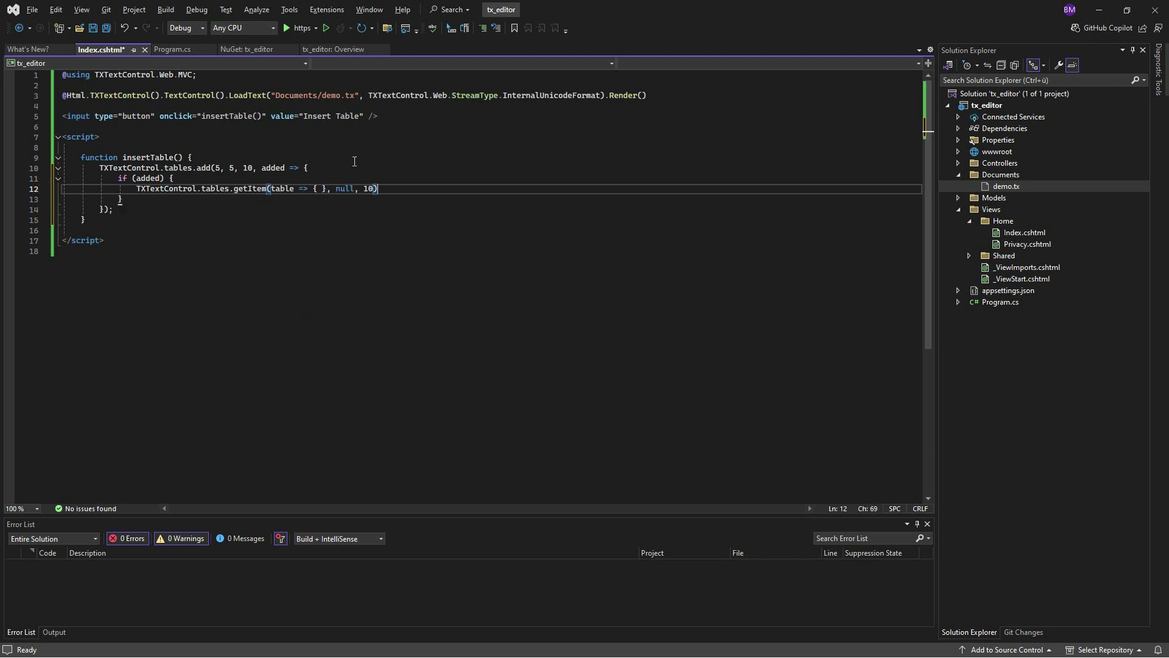
{"action": "type", "text": ", null, 10)"}
{"action": "key", "text": "Return"}
{"action": "type", "text": "table.cells.forEach(cell => {"}
{"action": "key", "text": "Return"}
{"action": "type", "text": "cell."}
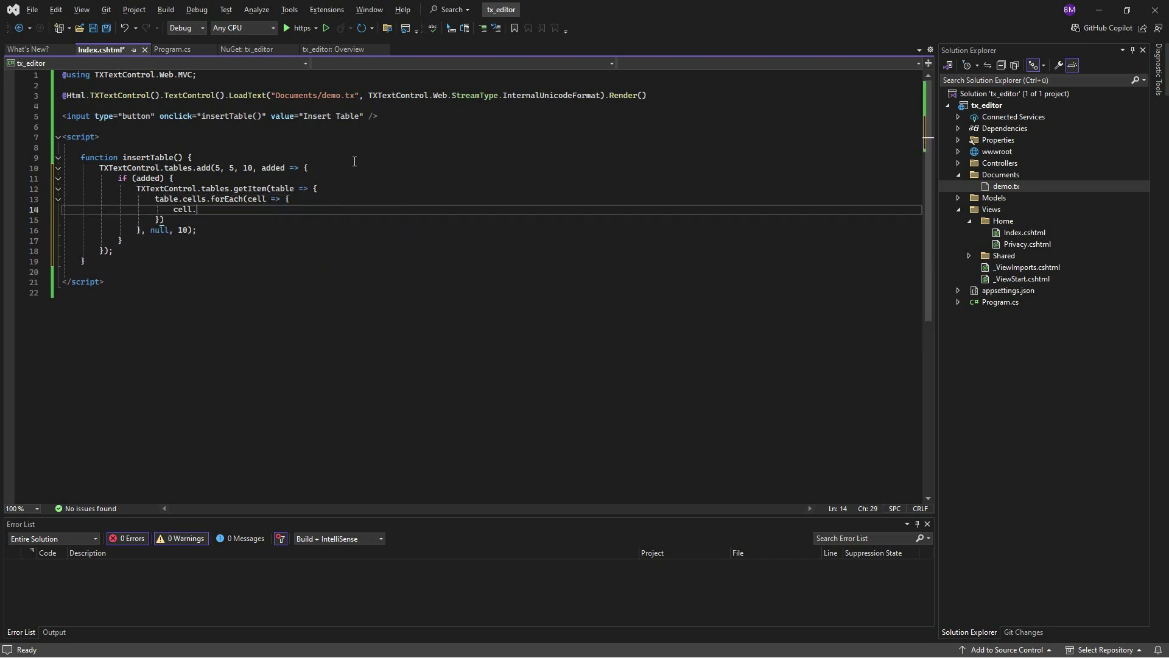
{"action": "type", "text": "setText(\"Cell text\");"}
{"action": "key", "text": "ctrl+s"}
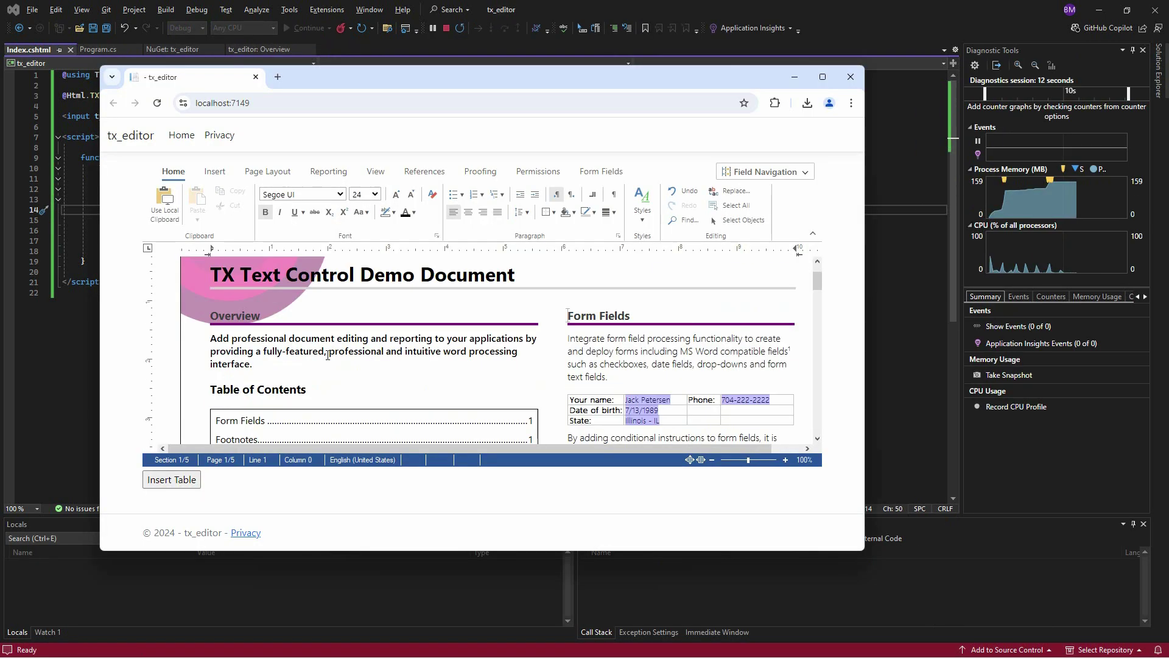
- Insert a 5x5 table filled with "Cell text" using the Insert Table button
{"action": "left_click", "coordinate": [188, 480]}
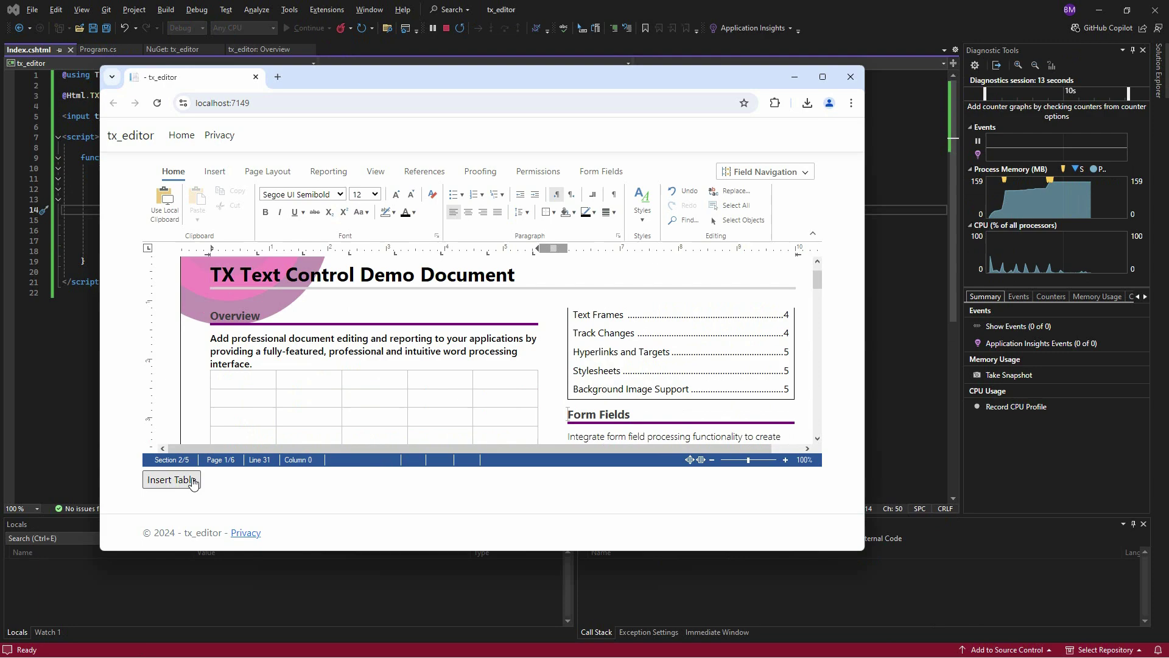
{"action": "scroll", "coordinate": [333, 374], "scroll_direction": "down", "scroll_amount": 1}
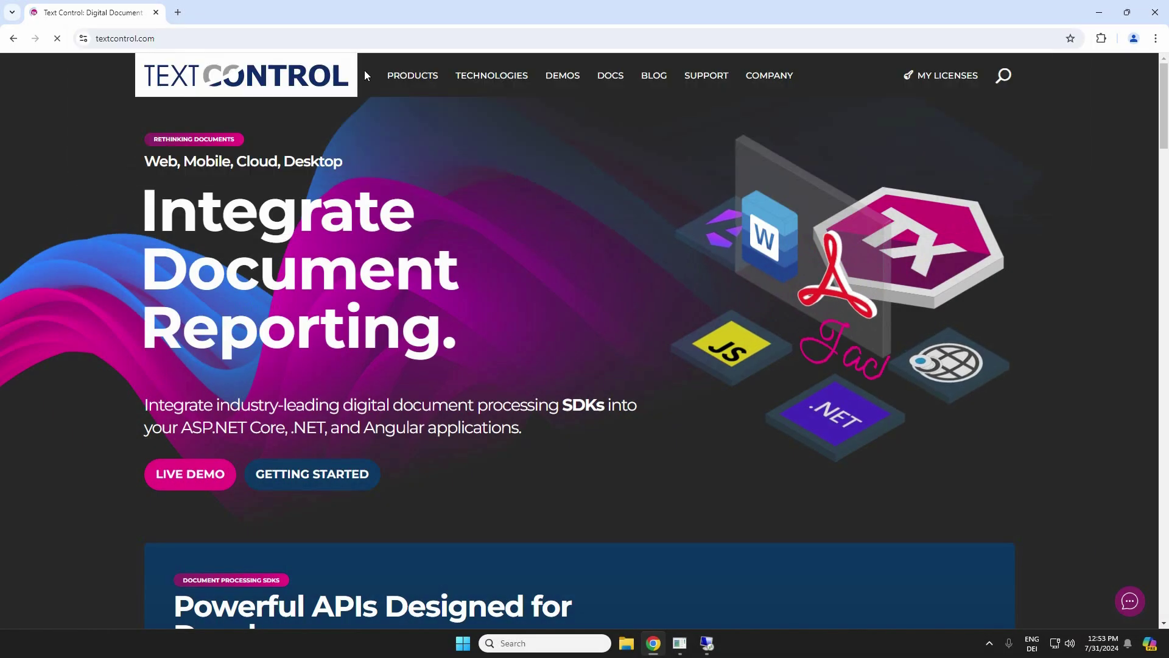
- Filter Getting Started resources to technology ASP.NET Core and component Document Editor
{"action": "left_click", "coordinate": [354, 473]}
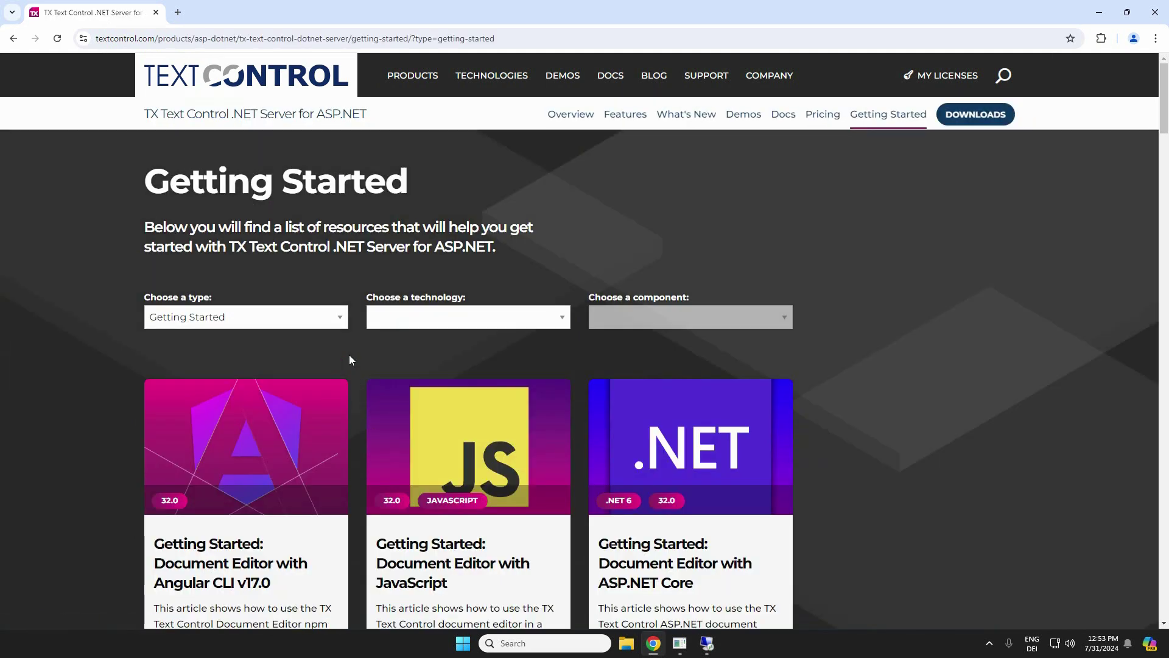
{"action": "left_click", "coordinate": [468, 316]}
{"action": "left_click", "coordinate": [405, 373]}
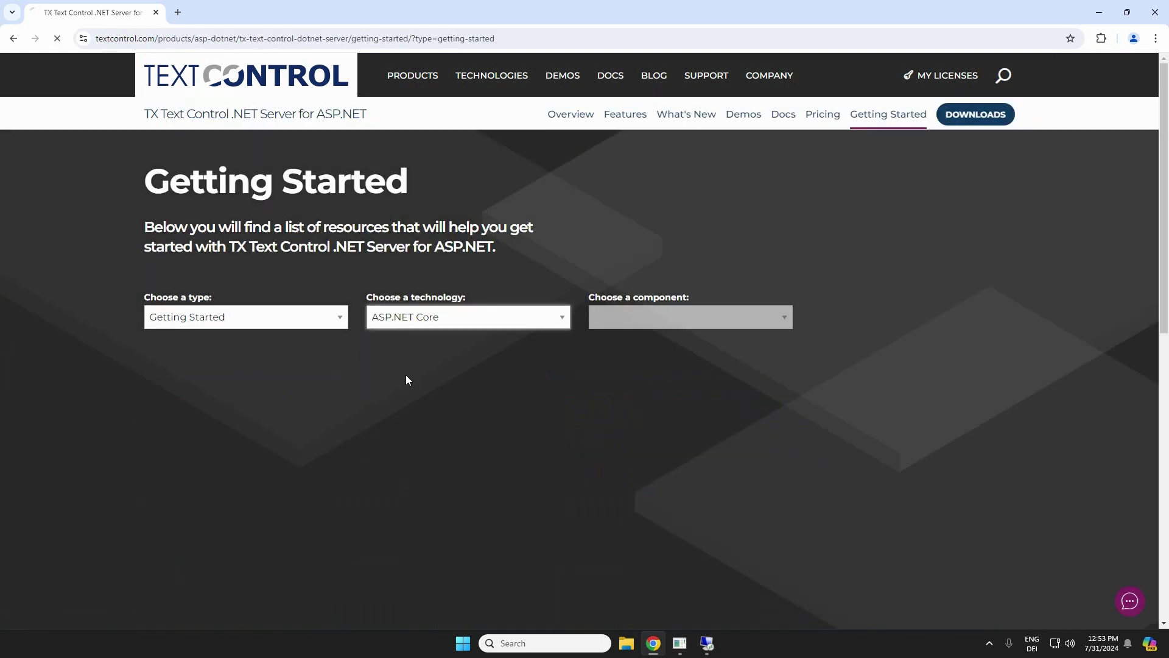
{"action": "left_click", "coordinate": [690, 318]}
{"action": "left_click", "coordinate": [631, 336]}
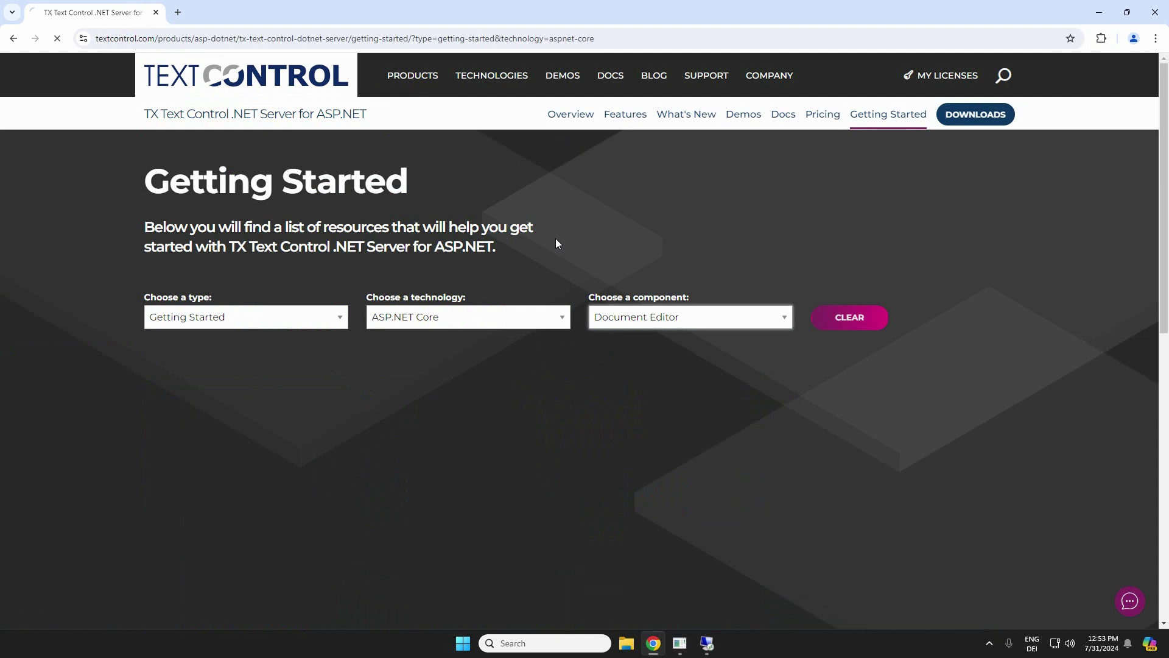
{"action": "scroll", "coordinate": [555, 264], "scroll_direction": "down", "scroll_amount": 5}
{"action": "scroll", "coordinate": [555, 264], "scroll_direction": "down", "scroll_amount": 4}
{"action": "scroll", "coordinate": [556, 264], "scroll_direction": "down", "scroll_amount": 3}
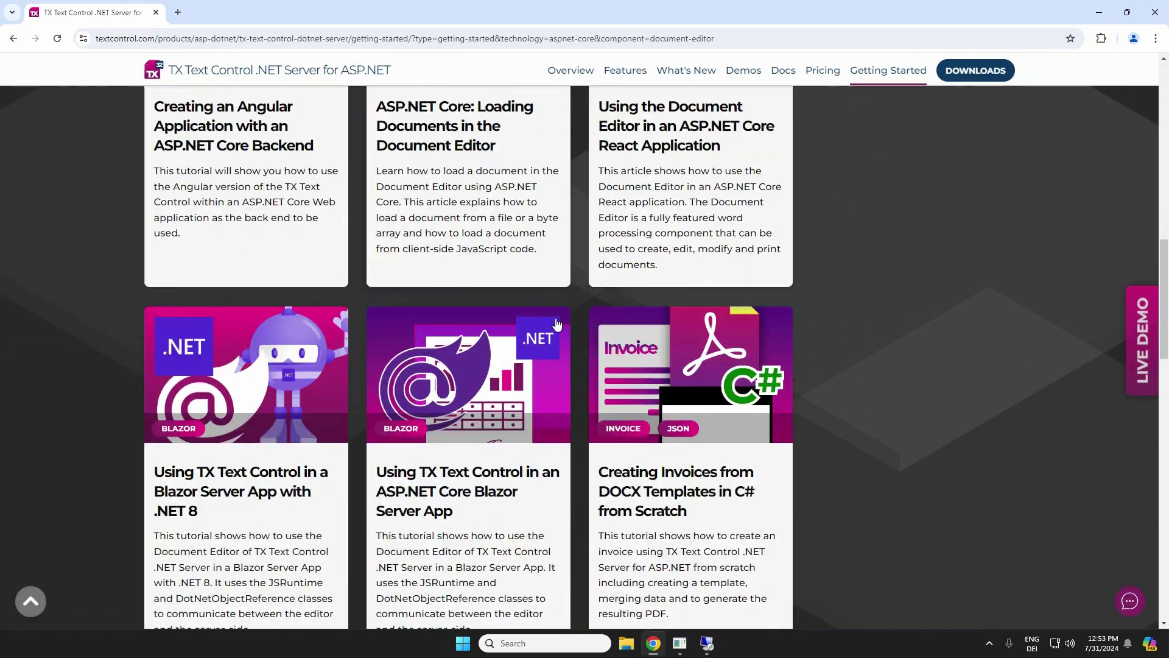